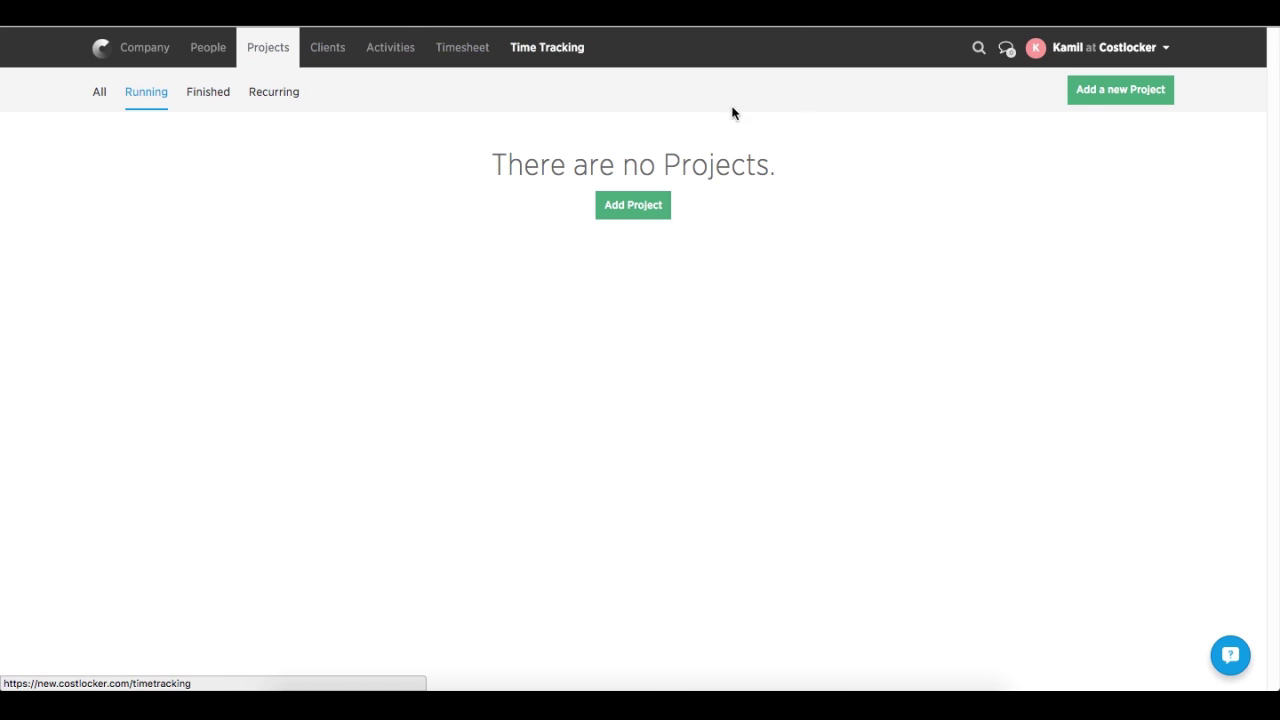
# - Start a new recurring project named "Fee" and enable Auto ID for its project ID
pyautogui.click(1124, 100)
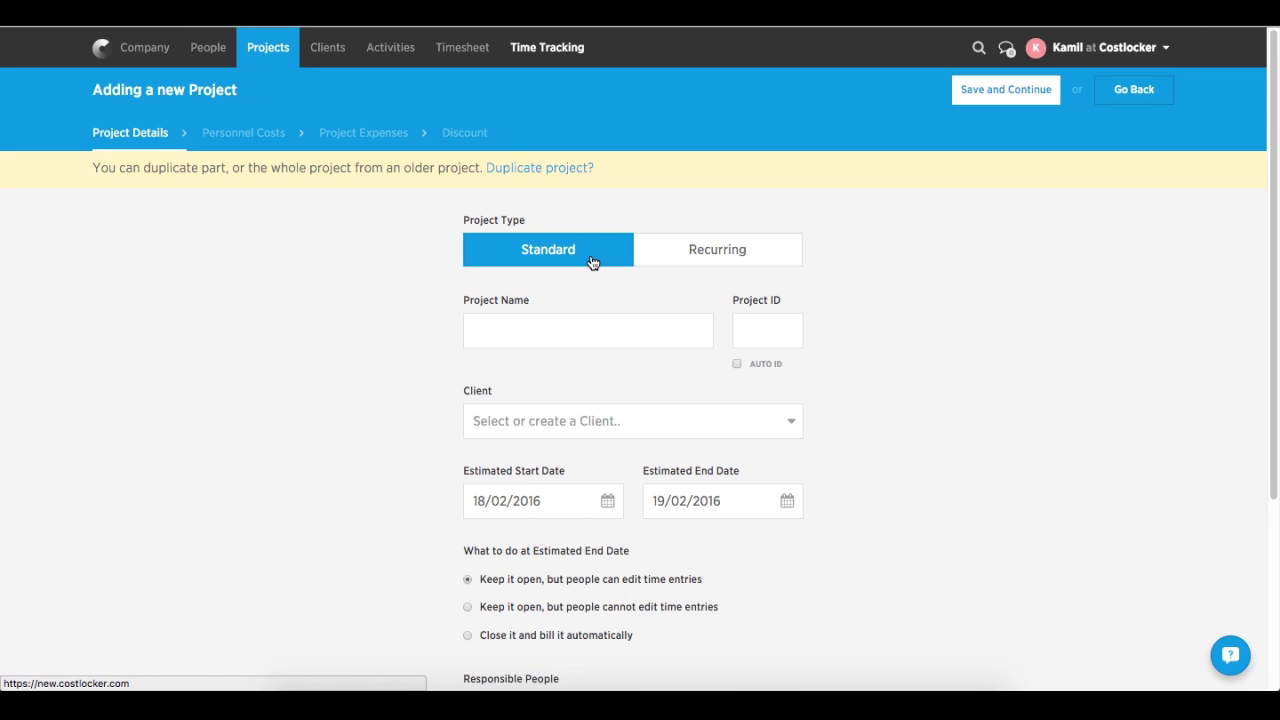
pyautogui.click(701, 254)
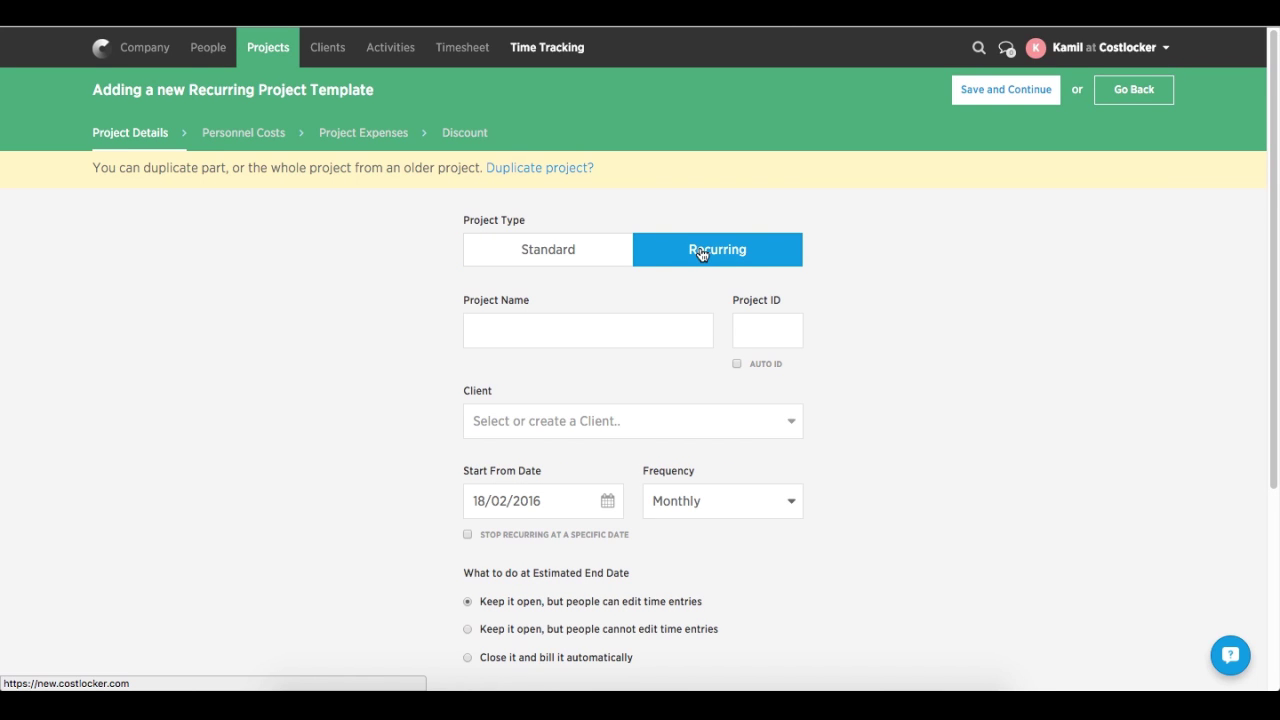
pyautogui.click(572, 324)
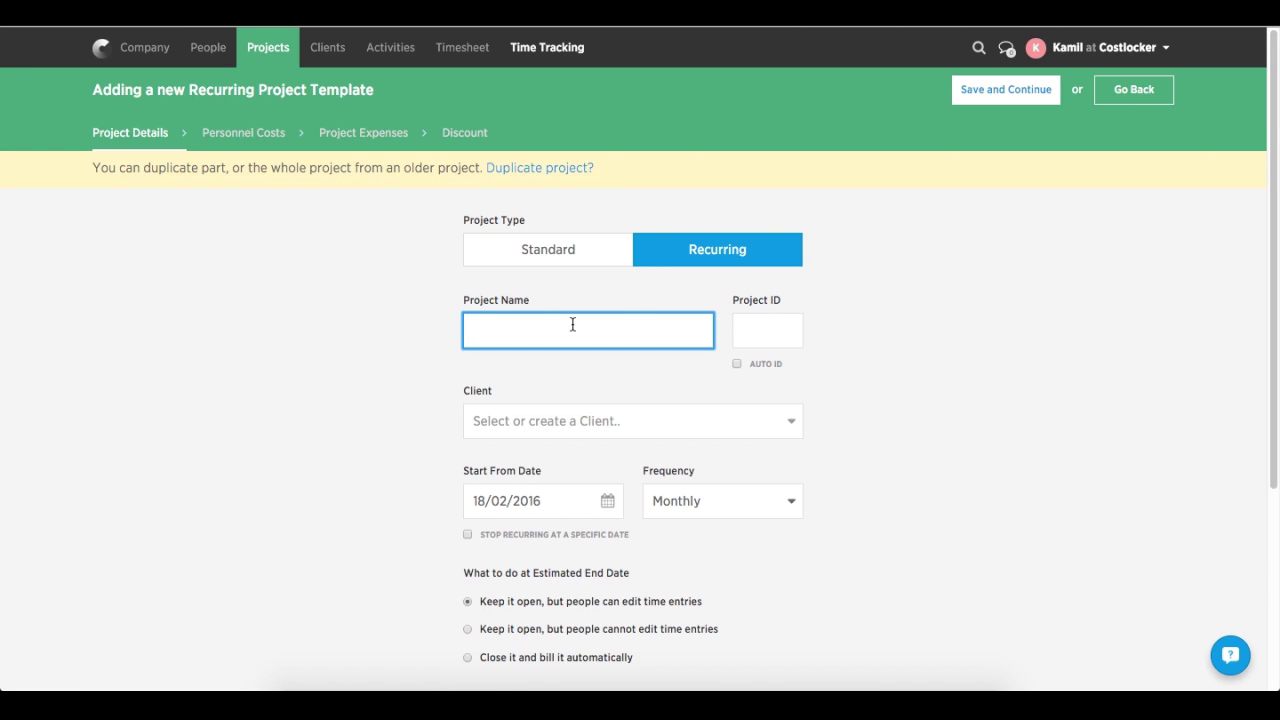
pyautogui.write('Fee')
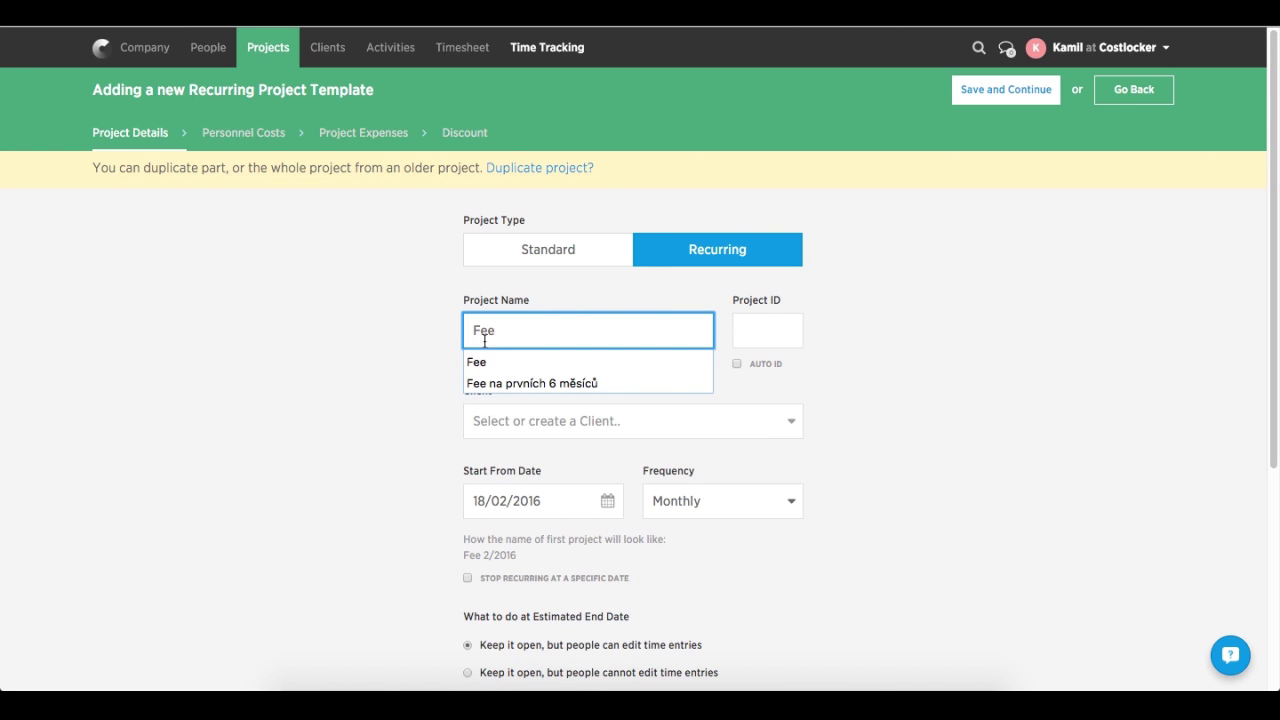
pyautogui.click(423, 371)
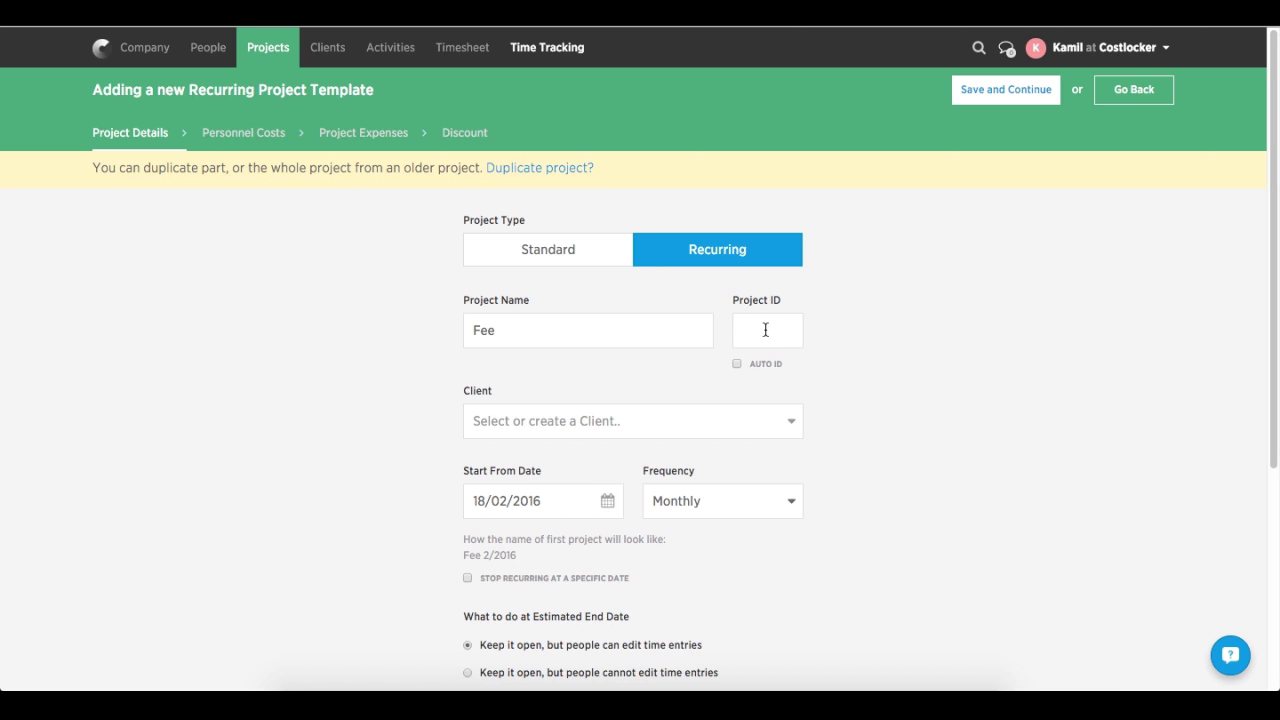
pyautogui.moveTo(740, 368)
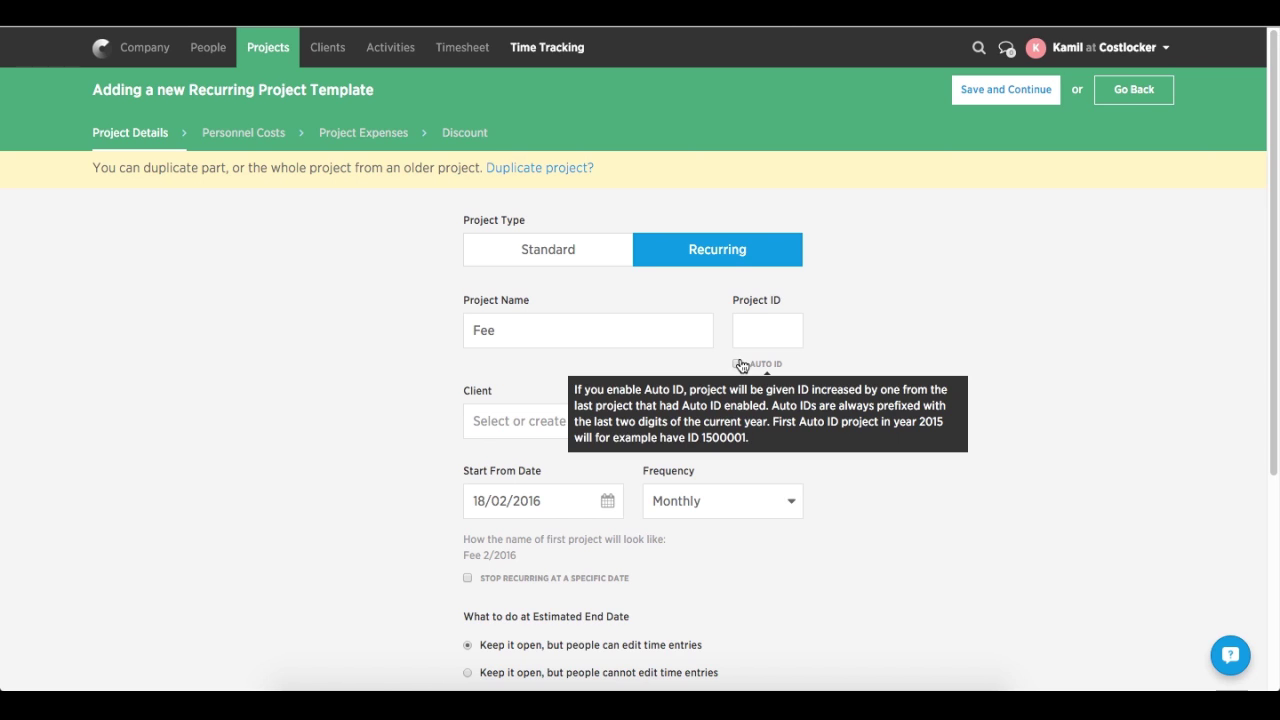
pyautogui.click(737, 364)
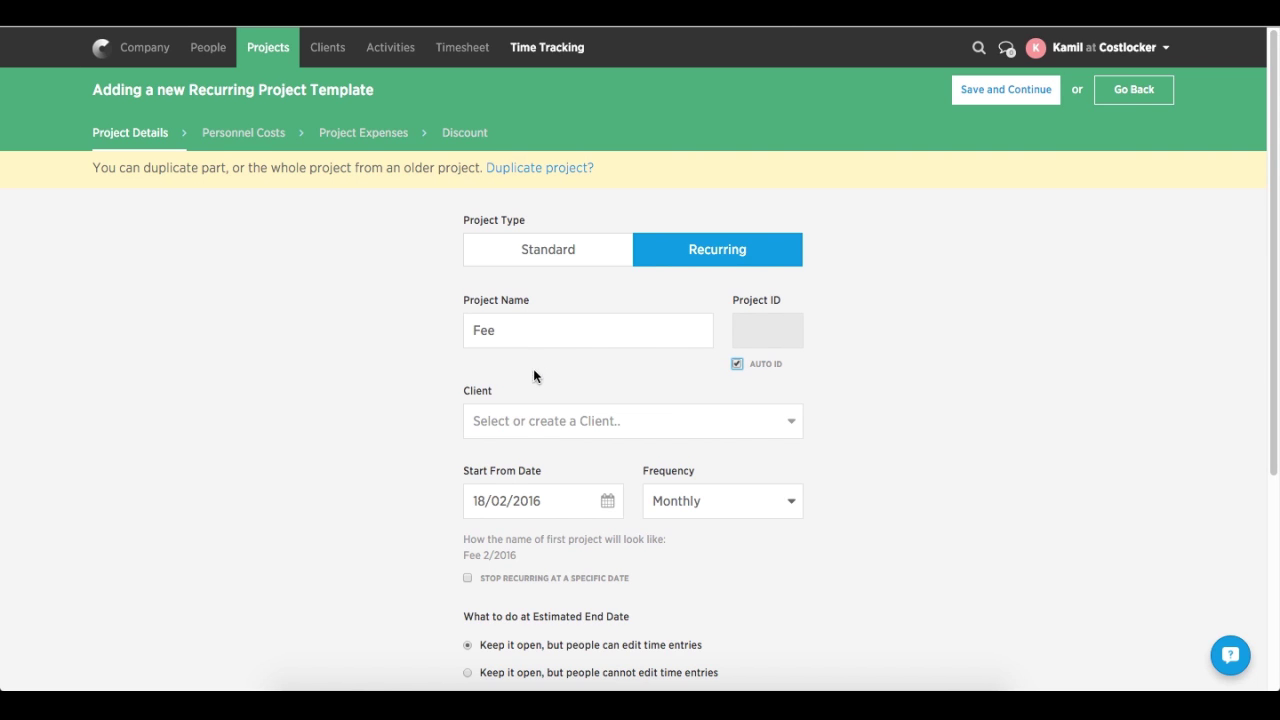
# - Create a new client named "LEGOS" for the recurring project
pyautogui.click(523, 421)
pyautogui.click(523, 477)
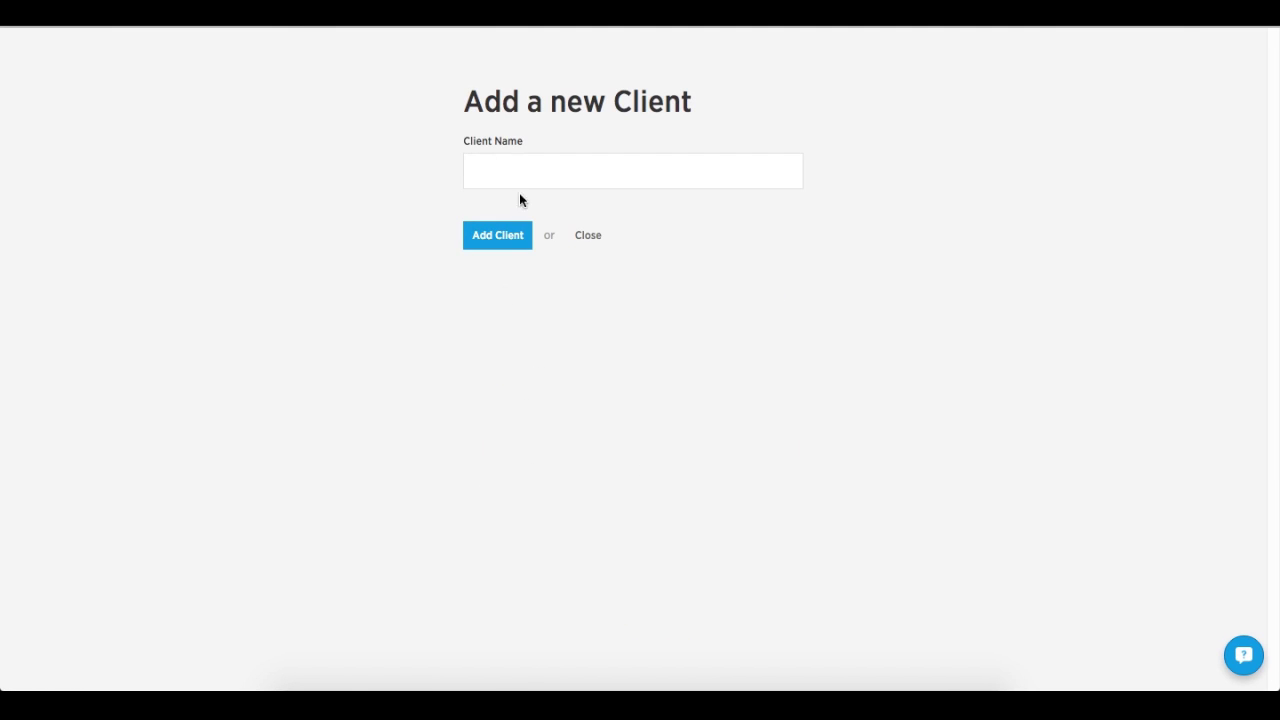
pyautogui.click(523, 171)
pyautogui.write('LEGOS')
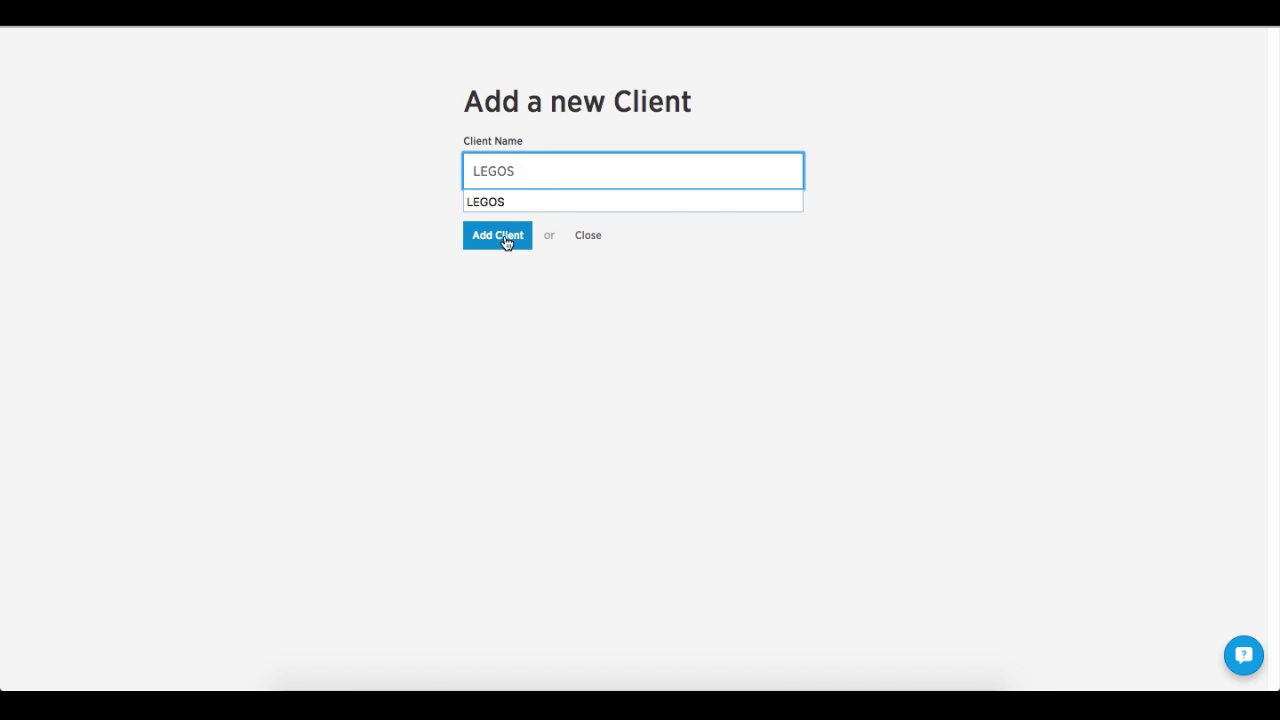
pyautogui.click(498, 236)
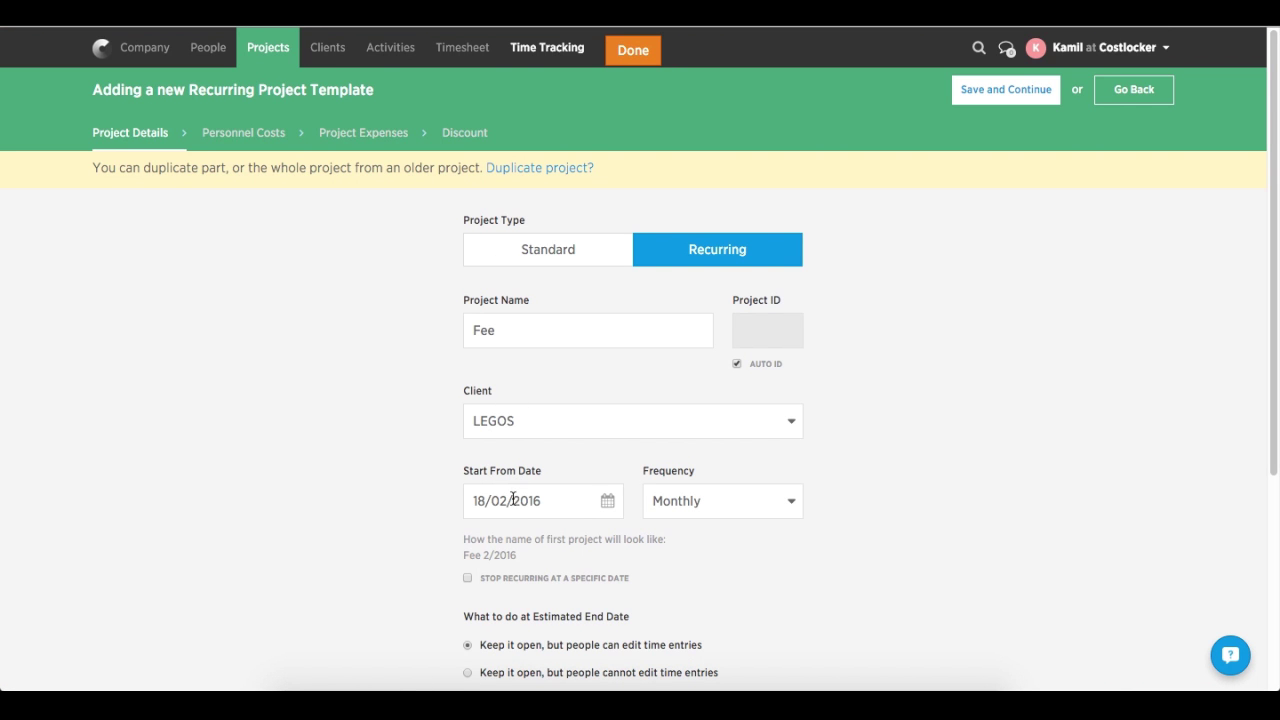
# - Set the project's start date to 01/02/2016 and its frequency to Monthly
pyautogui.click(512, 500)
pyautogui.scroll(-3, 512, 500)
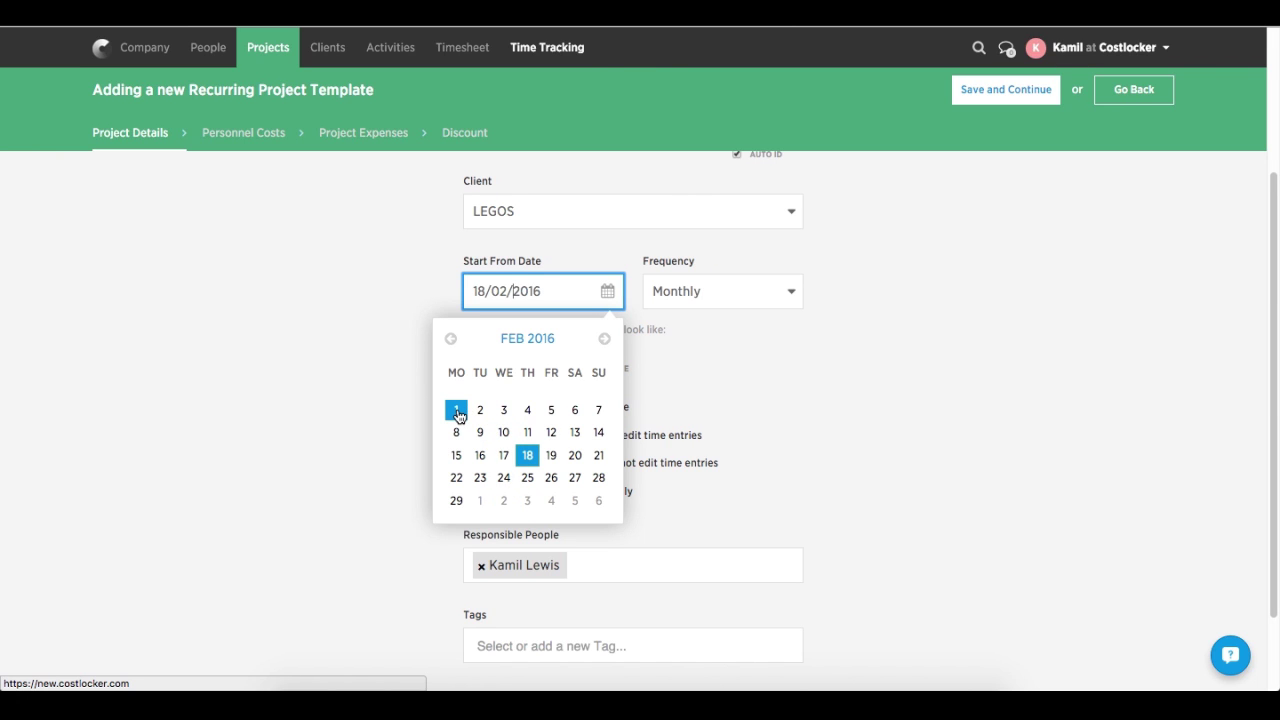
pyautogui.click(457, 411)
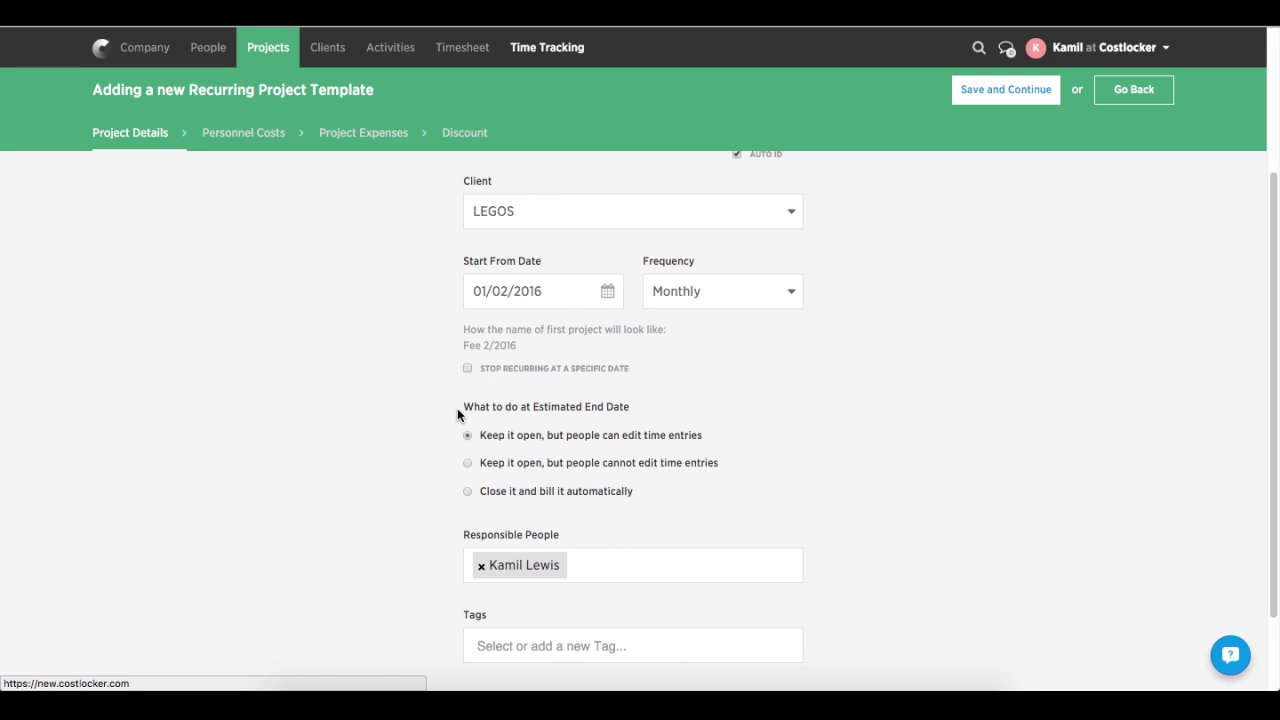
pyautogui.click(707, 297)
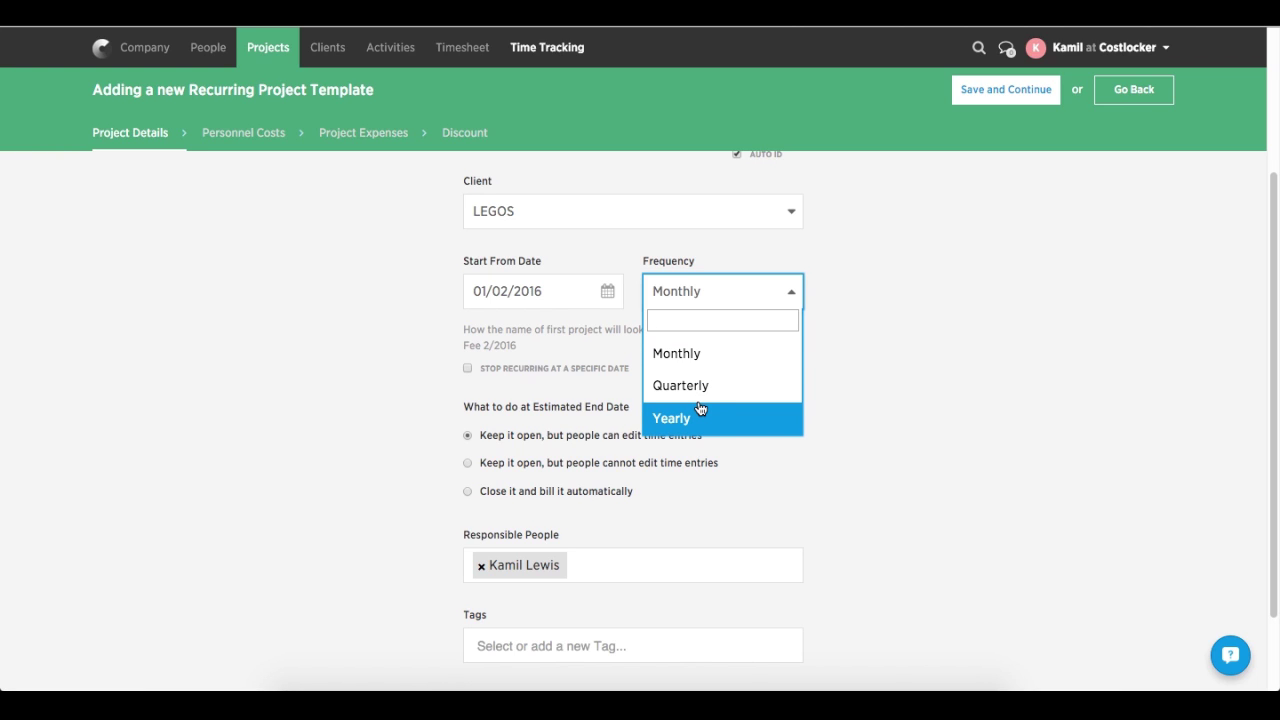
pyautogui.click(690, 356)
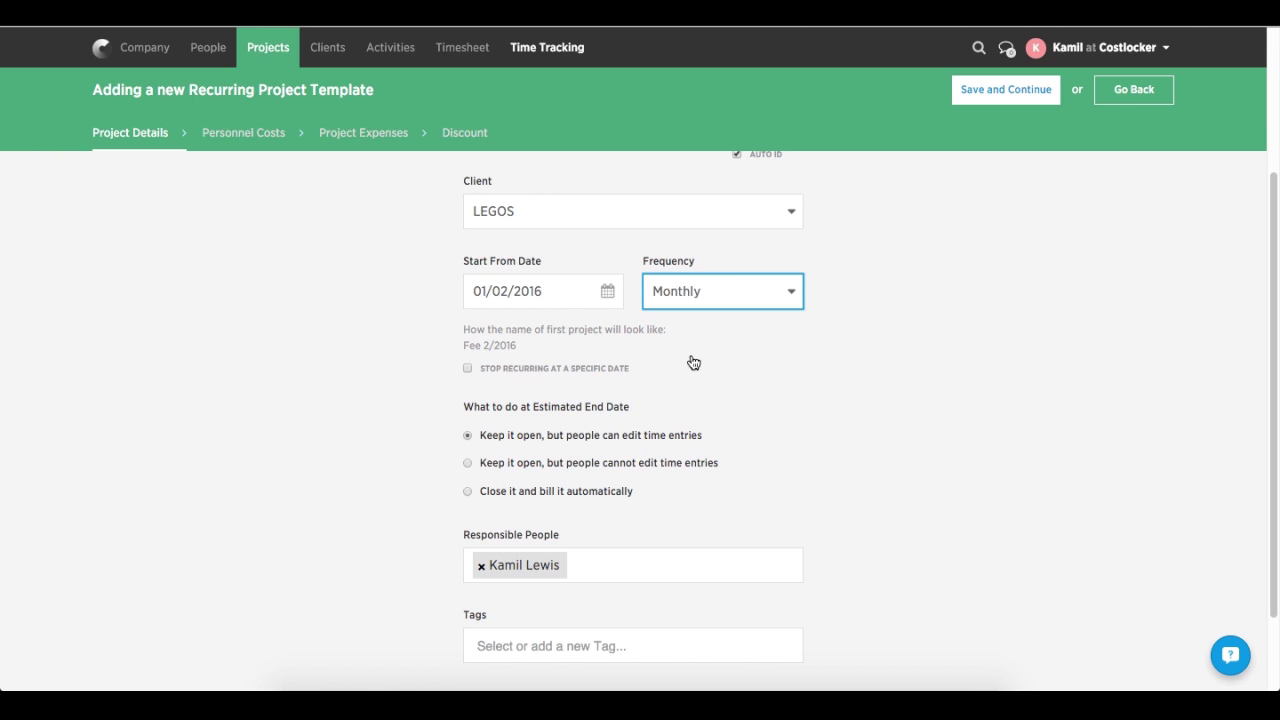
# - Make the project stop recurring at a specific date, 31/07/2016
pyautogui.click(468, 370)
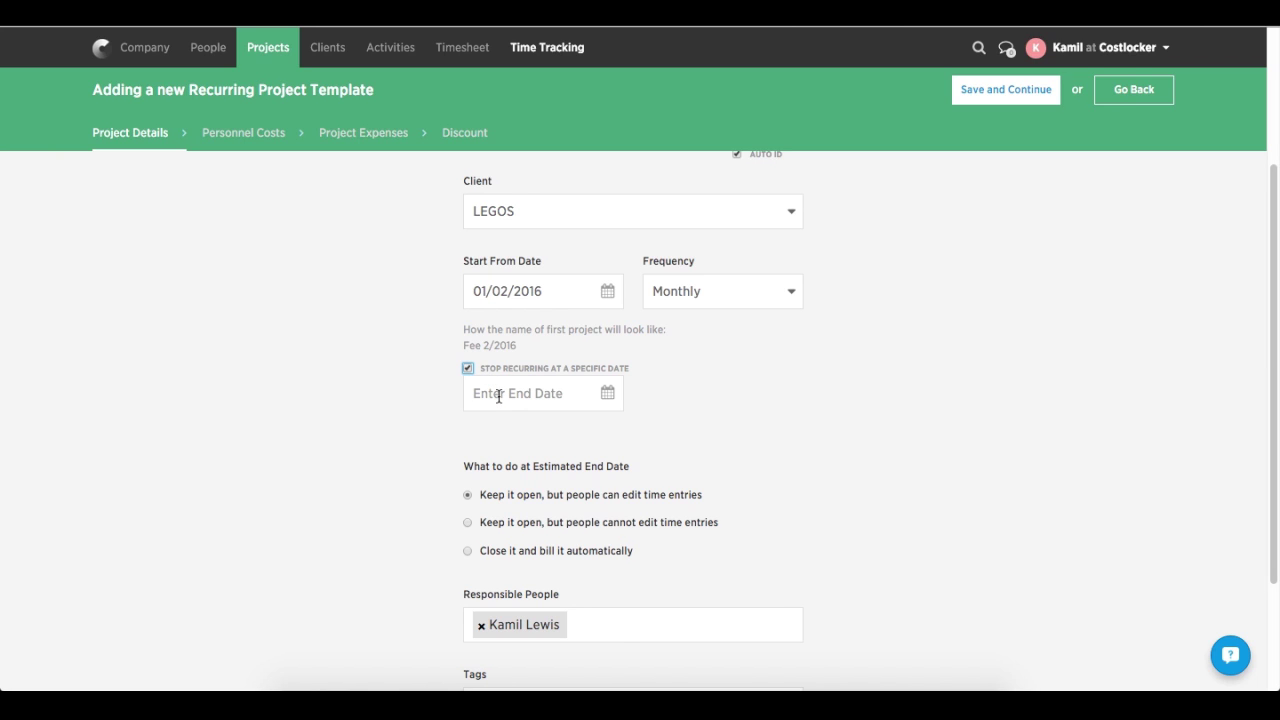
pyautogui.click(499, 396)
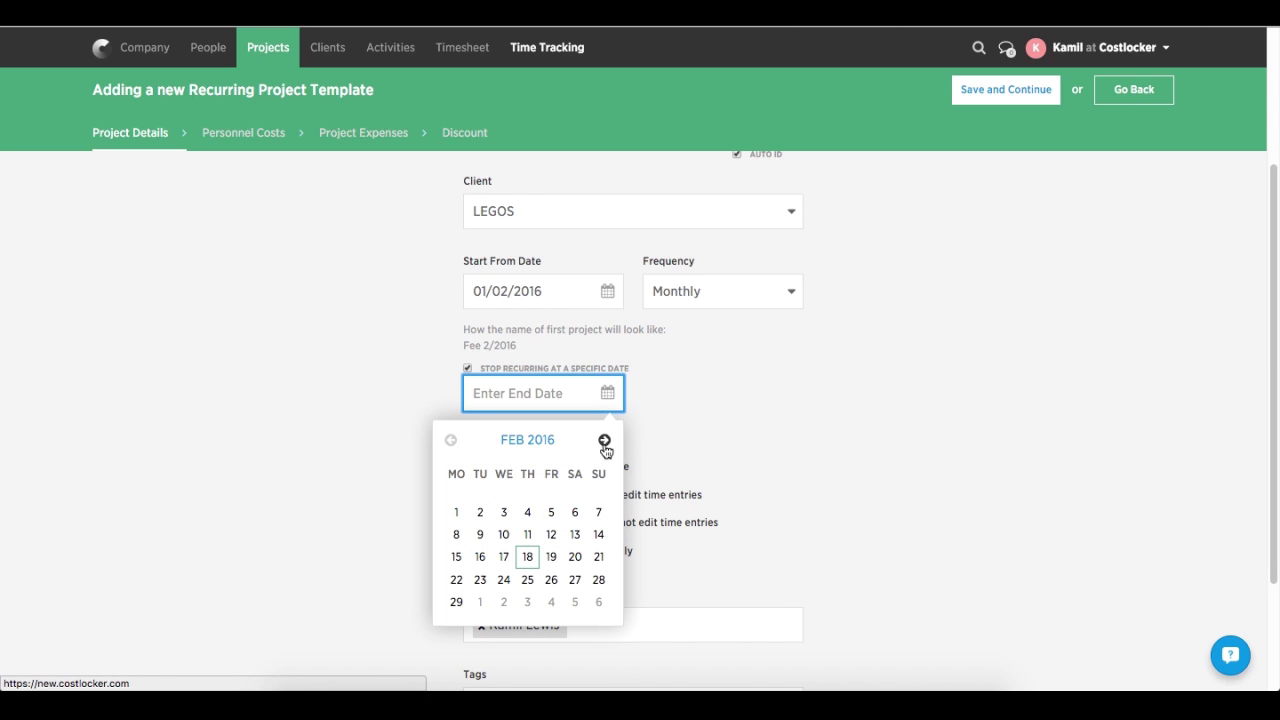
pyautogui.click(604, 446)
pyautogui.click(604, 446)
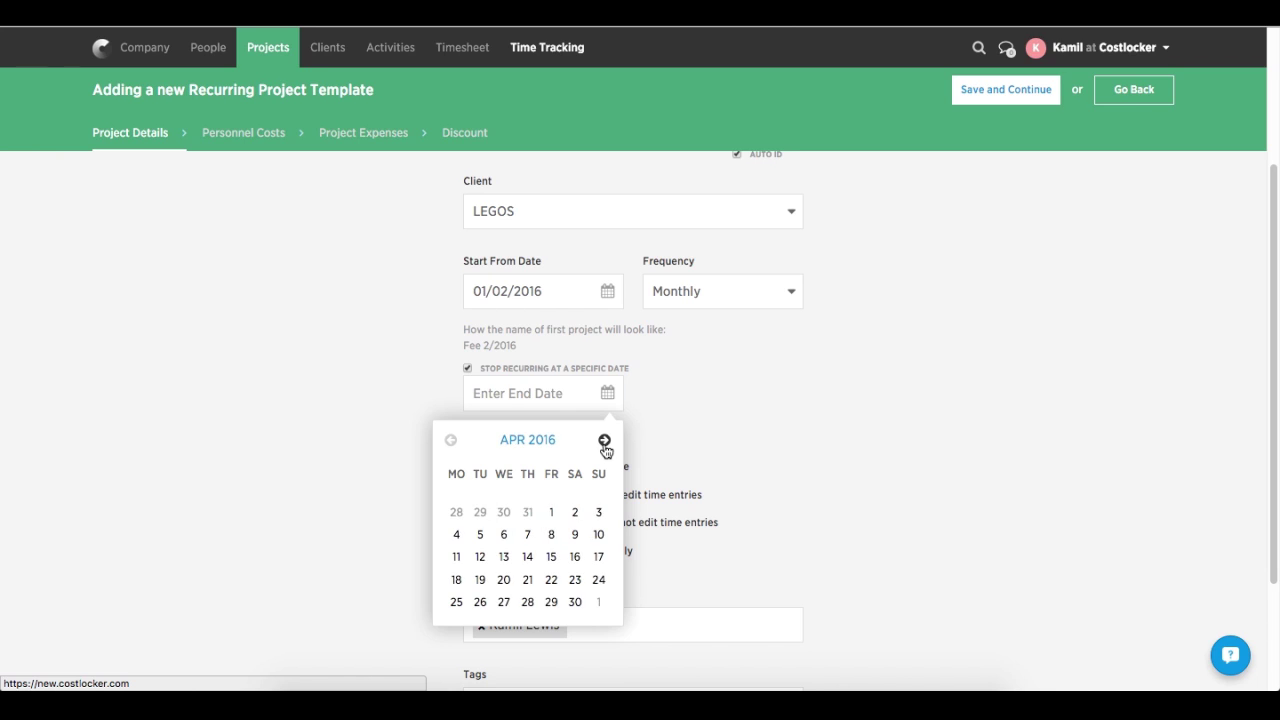
pyautogui.click(604, 446)
pyautogui.click(604, 446)
pyautogui.click(605, 445)
pyautogui.click(599, 603)
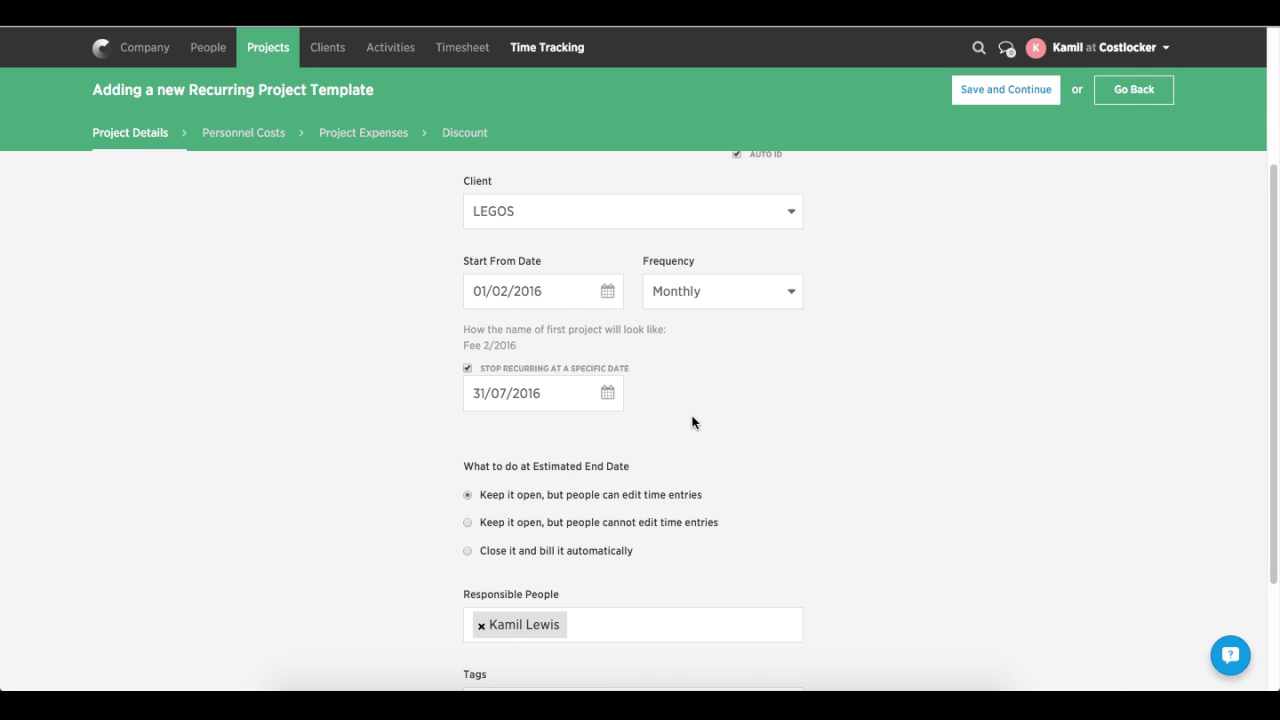
# - Choose to close the project and bill it automatically at the estimated end date, and save the project details
pyautogui.scroll(-4, 692, 422)
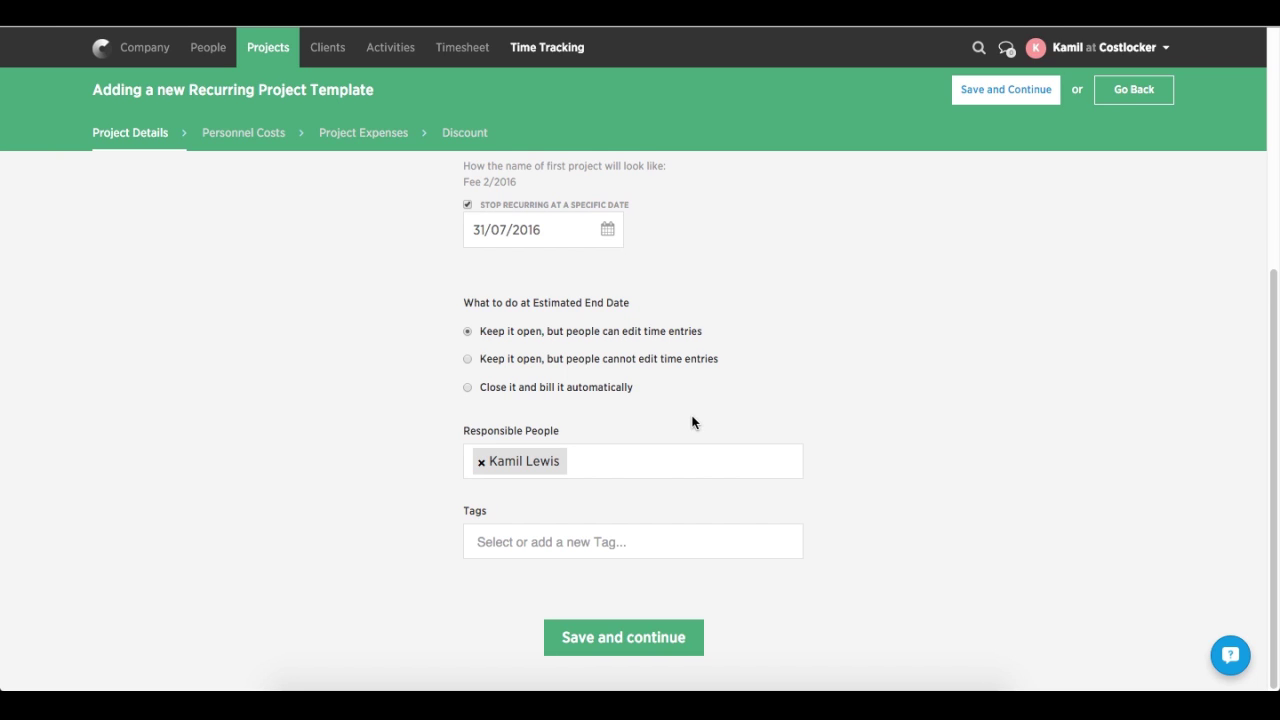
pyautogui.moveTo(479, 334); pyautogui.dragTo(711, 337)
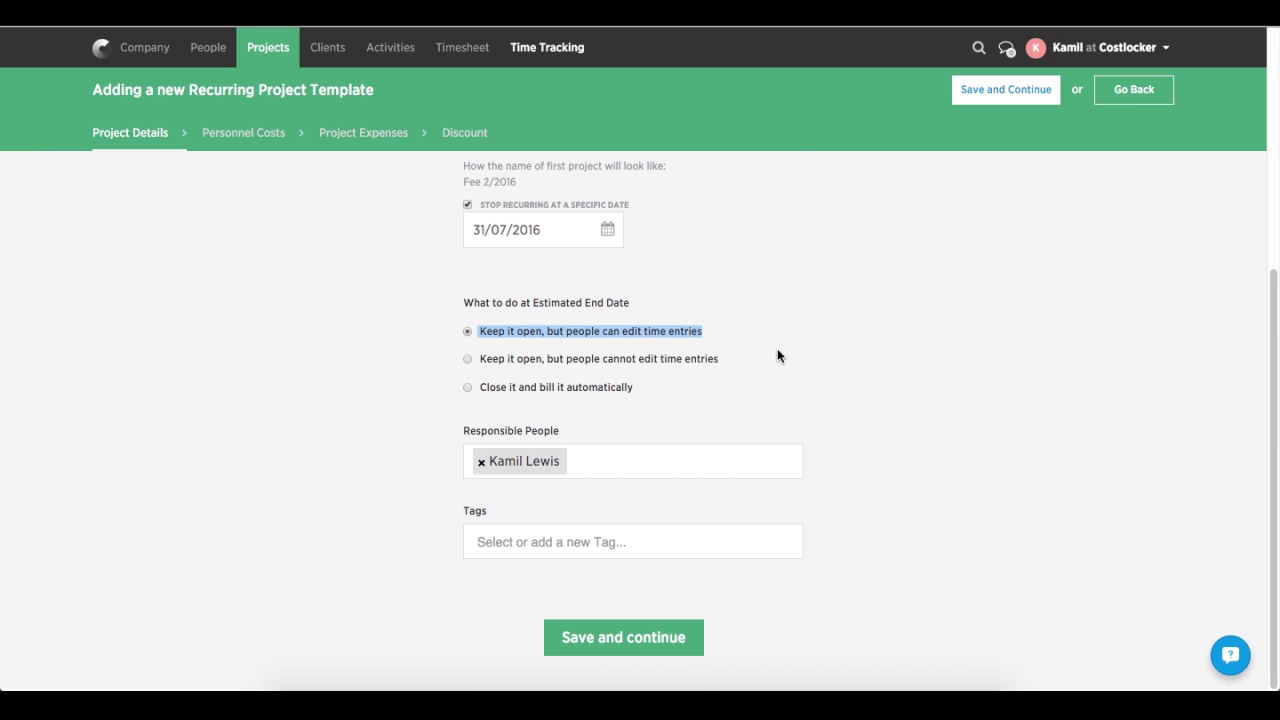
pyautogui.scroll(1, 777, 350)
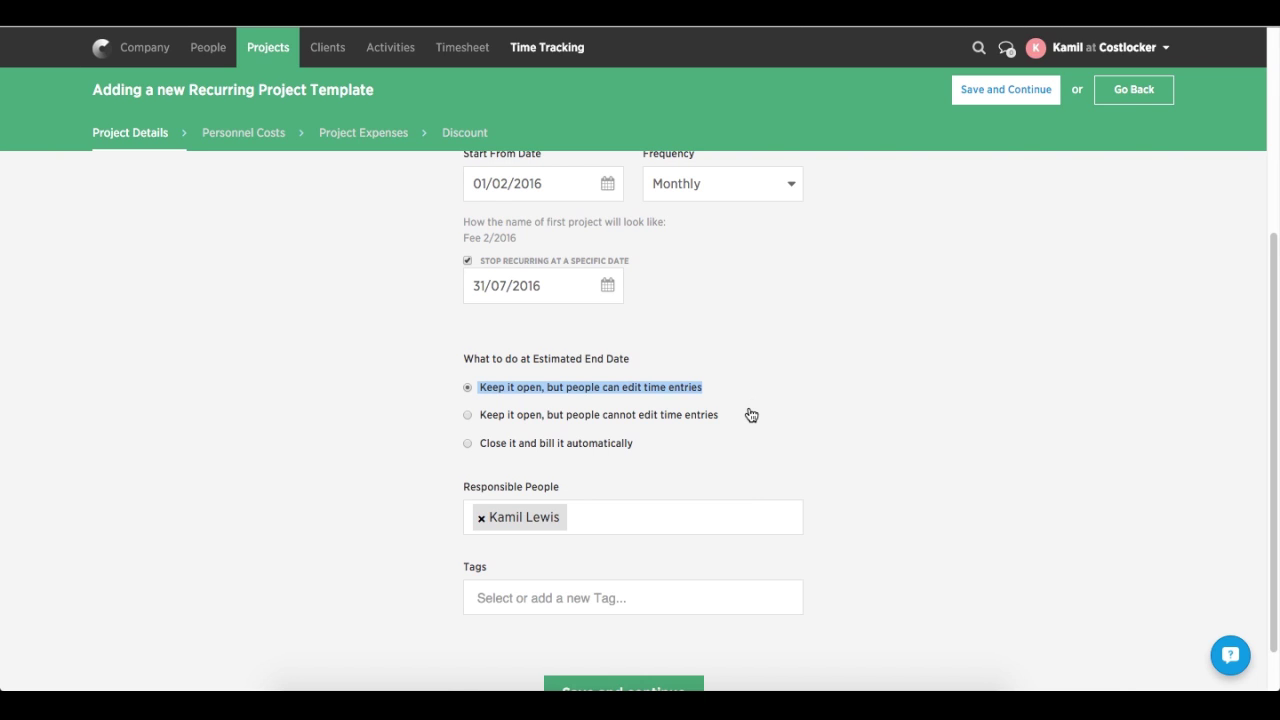
pyautogui.moveTo(720, 418); pyautogui.dragTo(646, 422)
pyautogui.moveTo(539, 423); pyautogui.dragTo(484, 422)
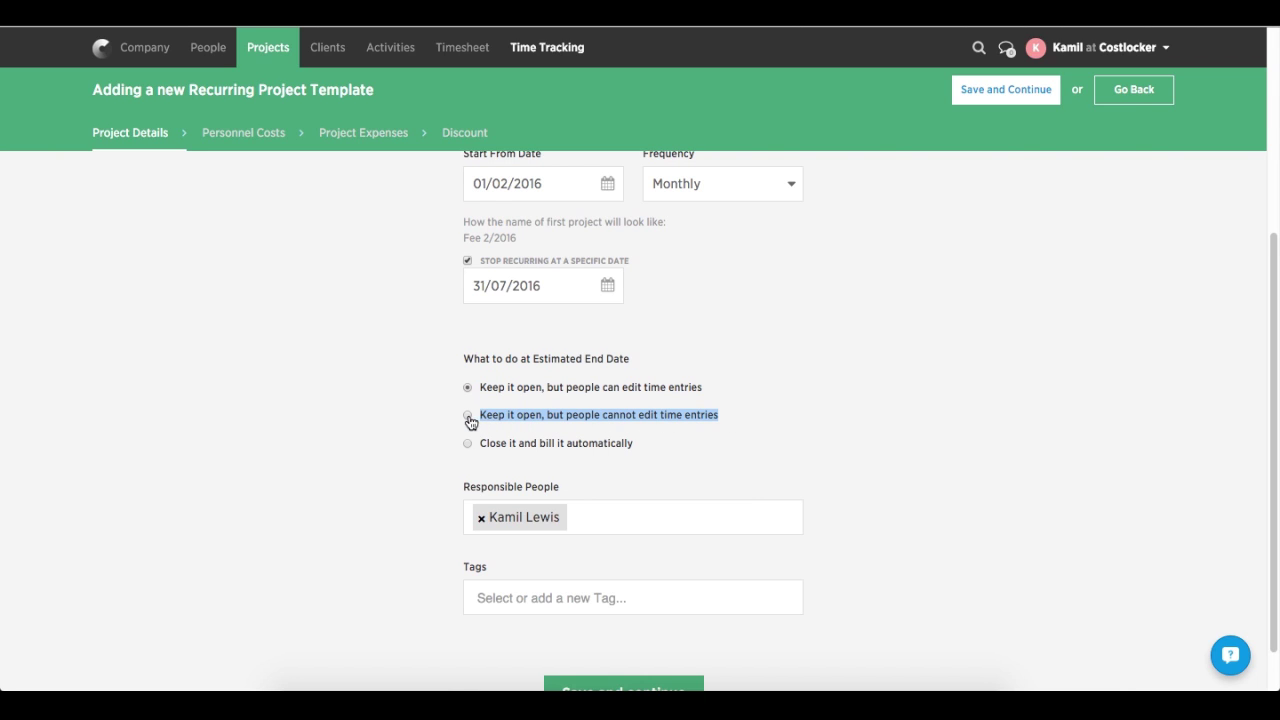
pyautogui.click(467, 415)
pyautogui.click(467, 444)
pyautogui.moveTo(481, 450); pyautogui.dragTo(634, 451)
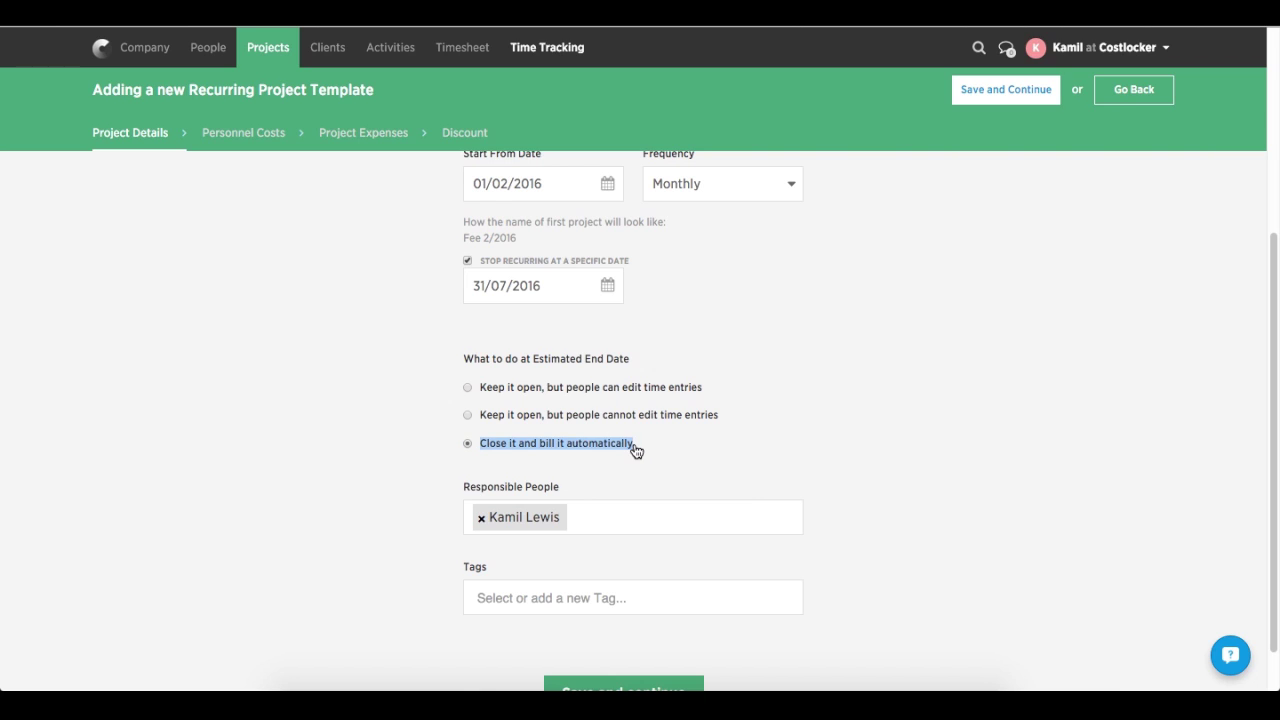
pyautogui.click(805, 453)
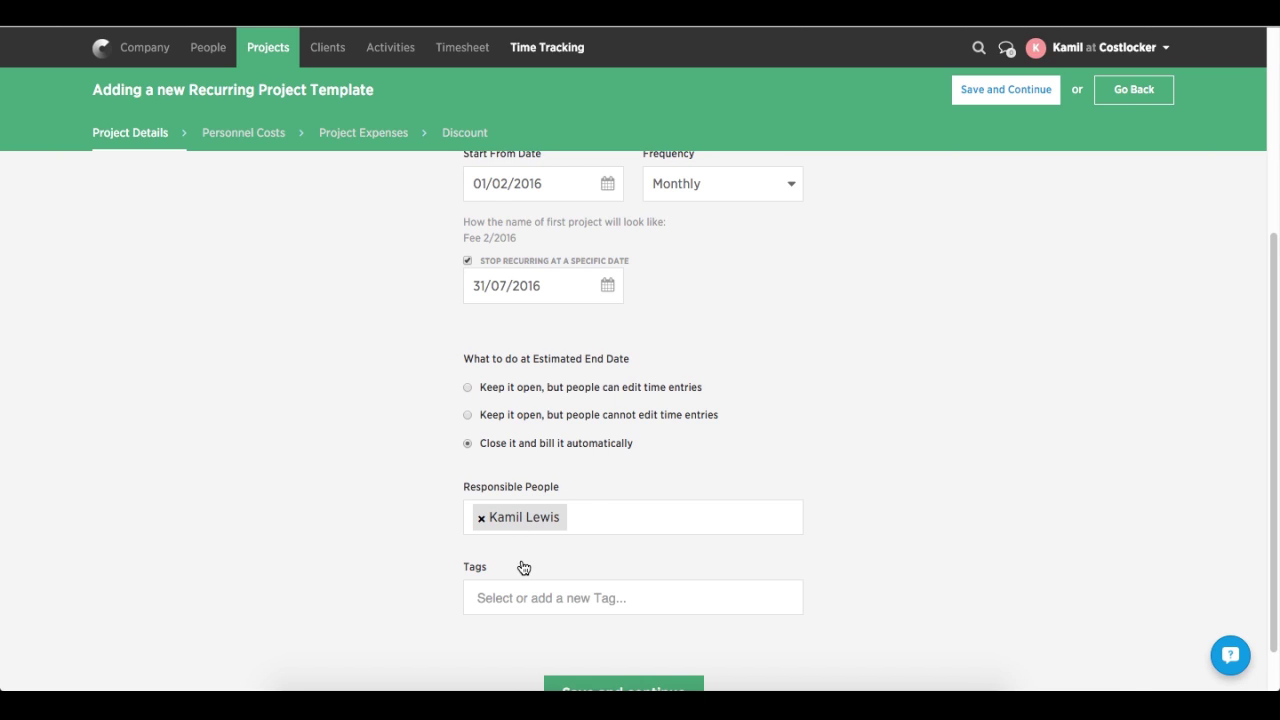
pyautogui.scroll(-2, 522, 567)
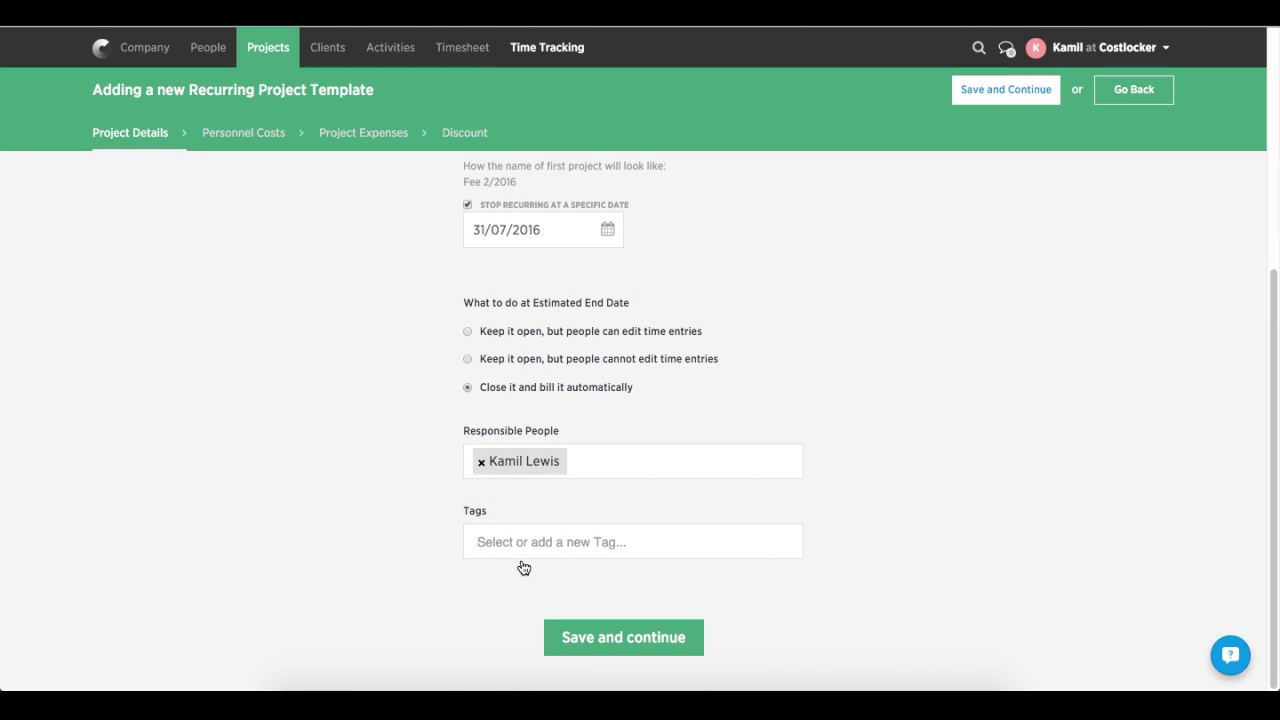
pyautogui.click(597, 640)
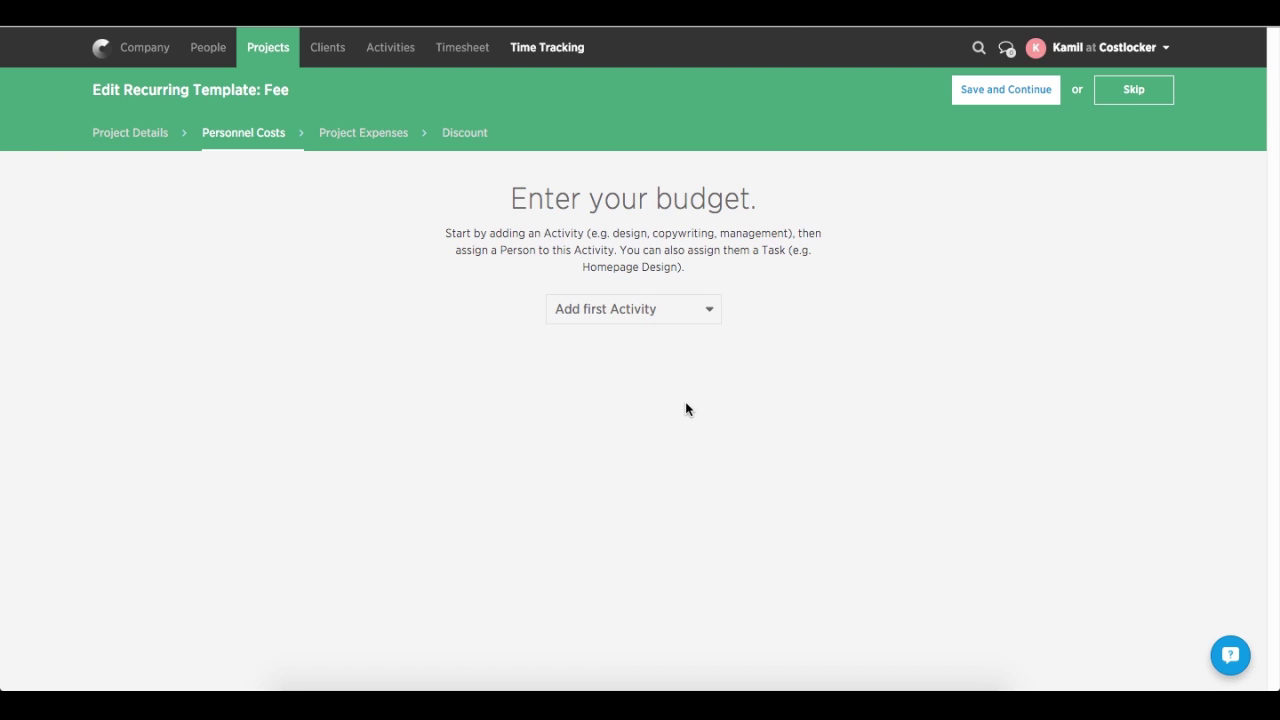
# - Add Account Manager as the first budget activity and assign an existing team member to it
pyautogui.click(709, 310)
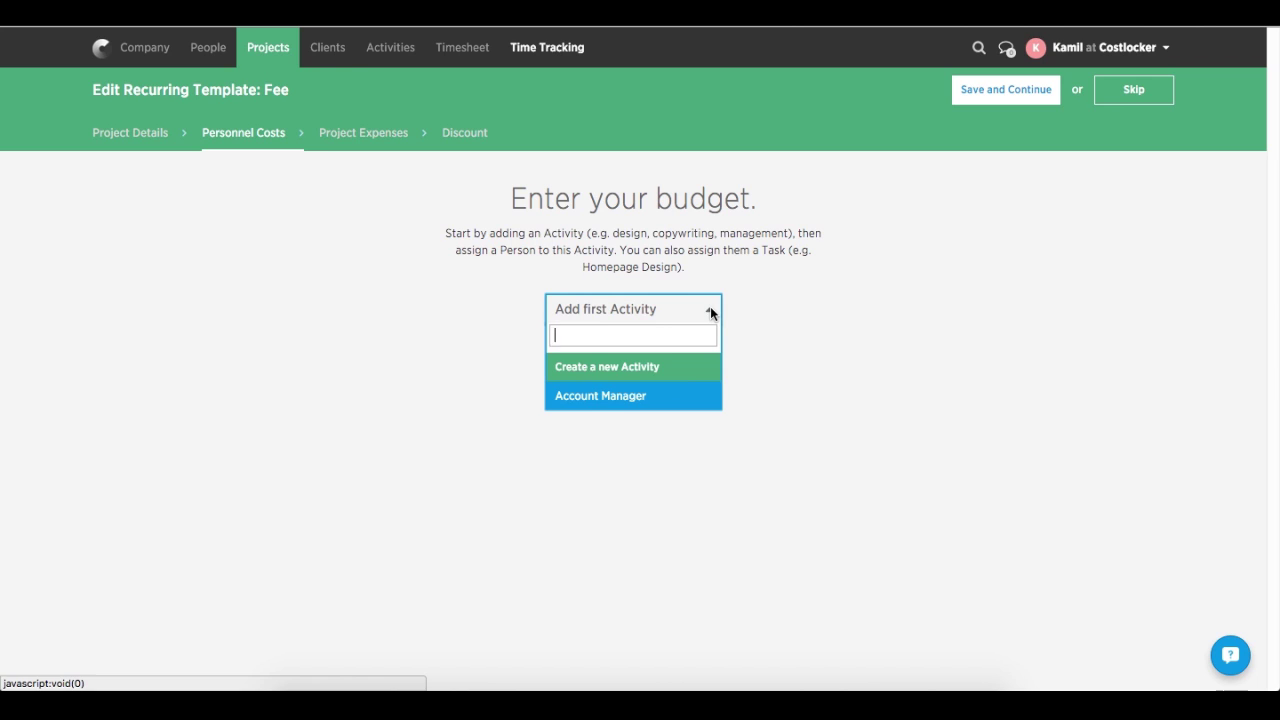
pyautogui.click(631, 397)
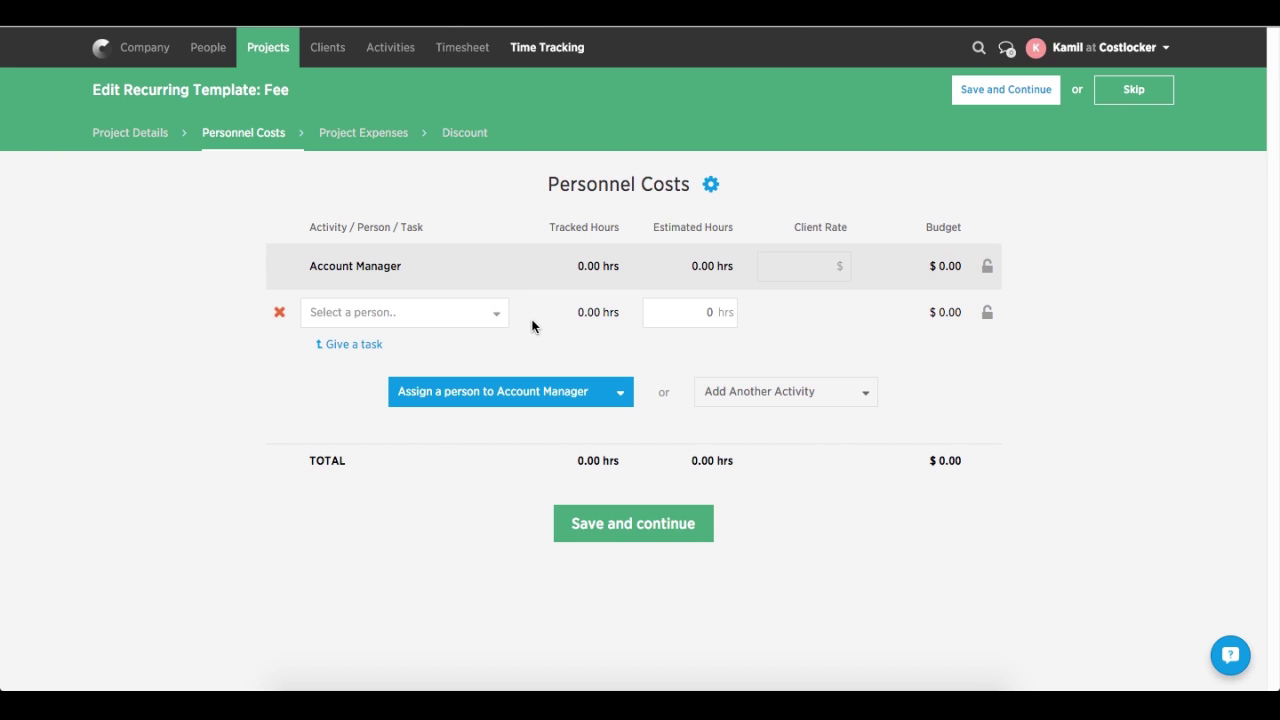
pyautogui.click(494, 313)
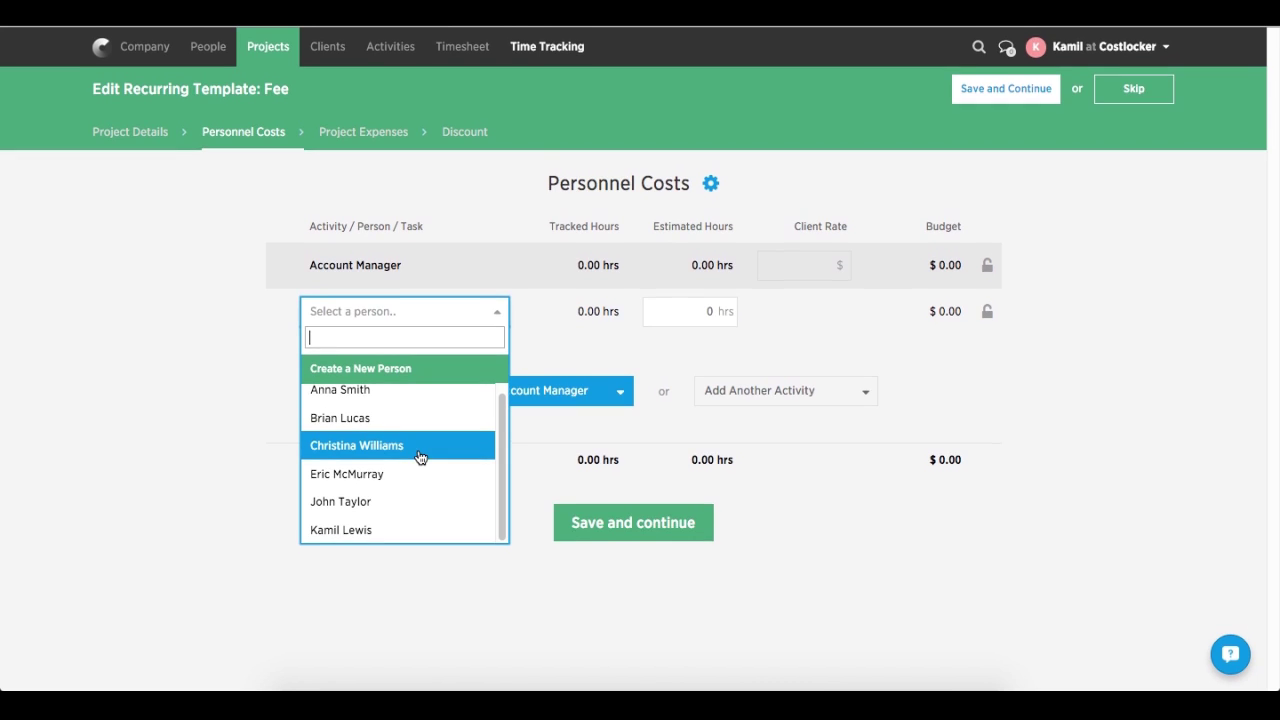
pyautogui.click(380, 400)
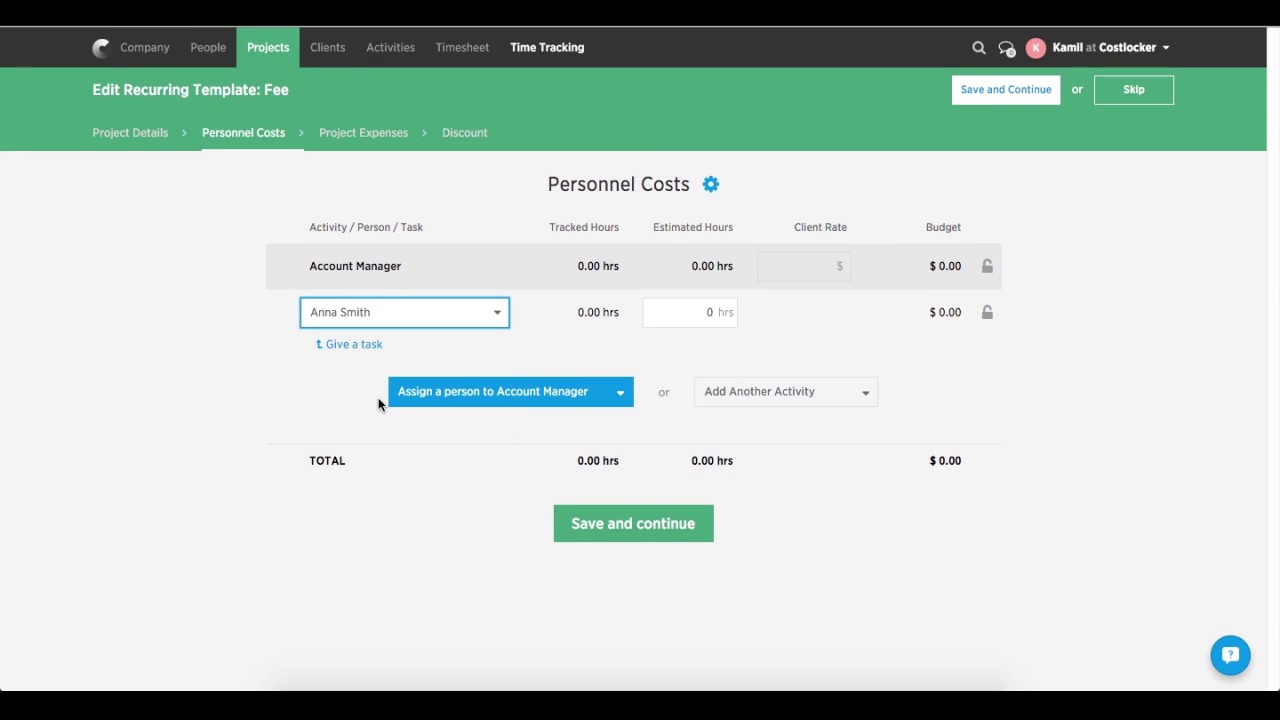
# - Set the assigned person's estimated hours to 10 and the Account Manager client rate to $100
pyautogui.click(677, 320)
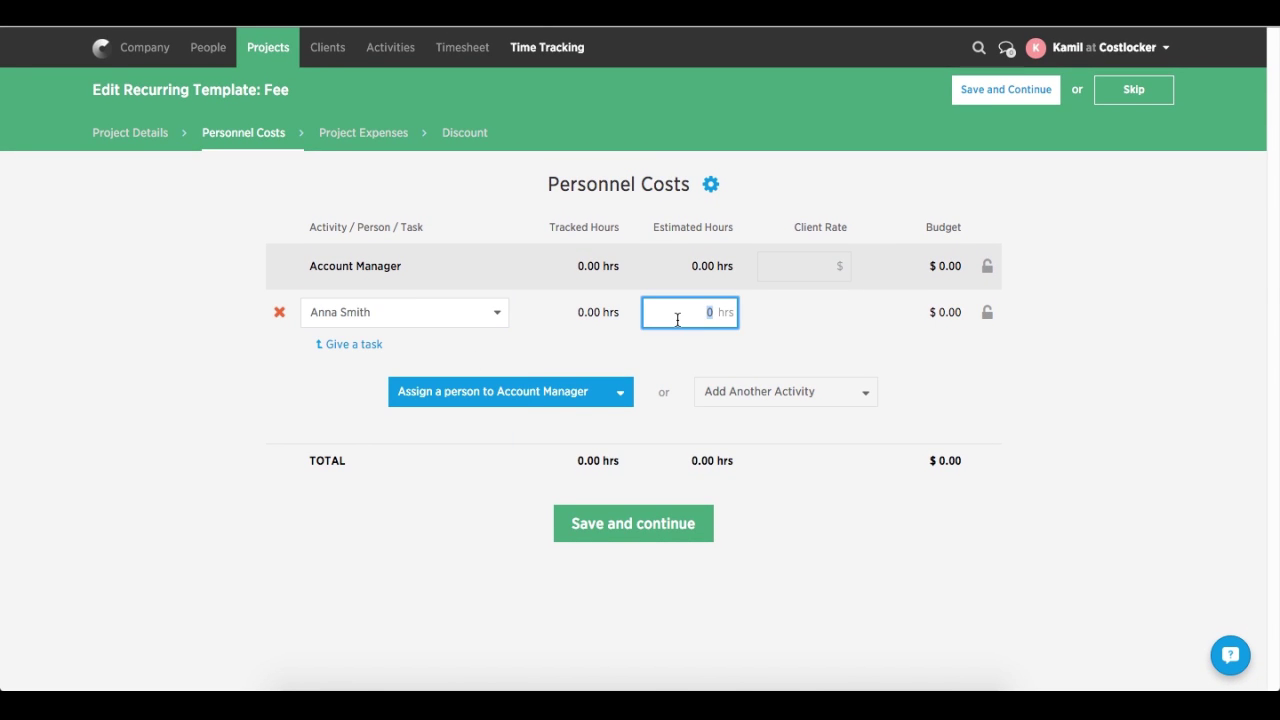
pyautogui.write('10')
pyautogui.click(794, 321)
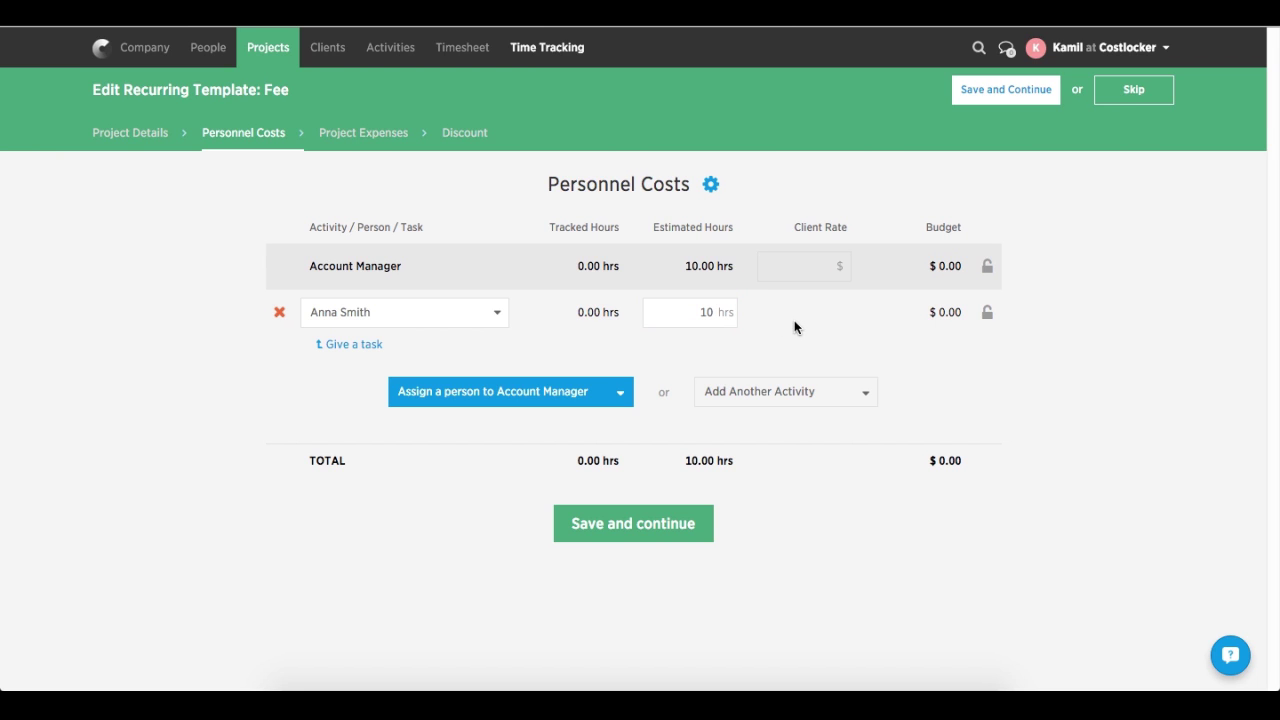
pyautogui.click(822, 262)
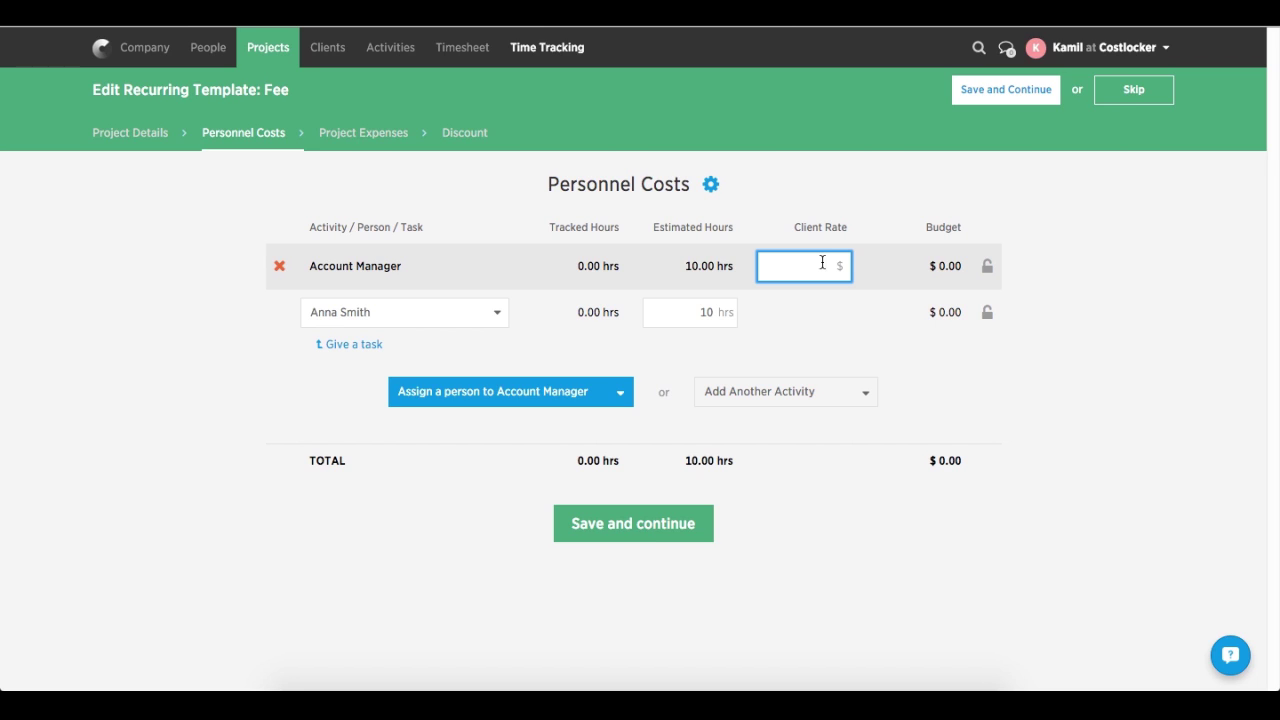
pyautogui.write('100')
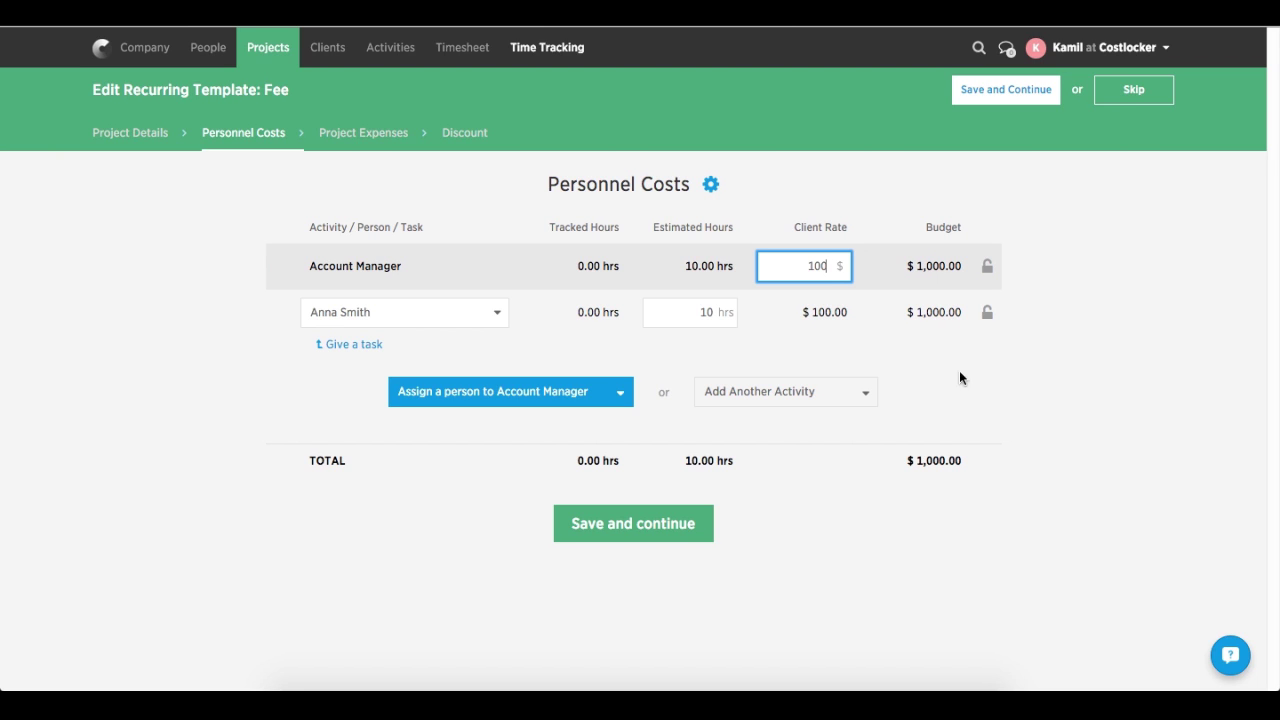
pyautogui.click(981, 399)
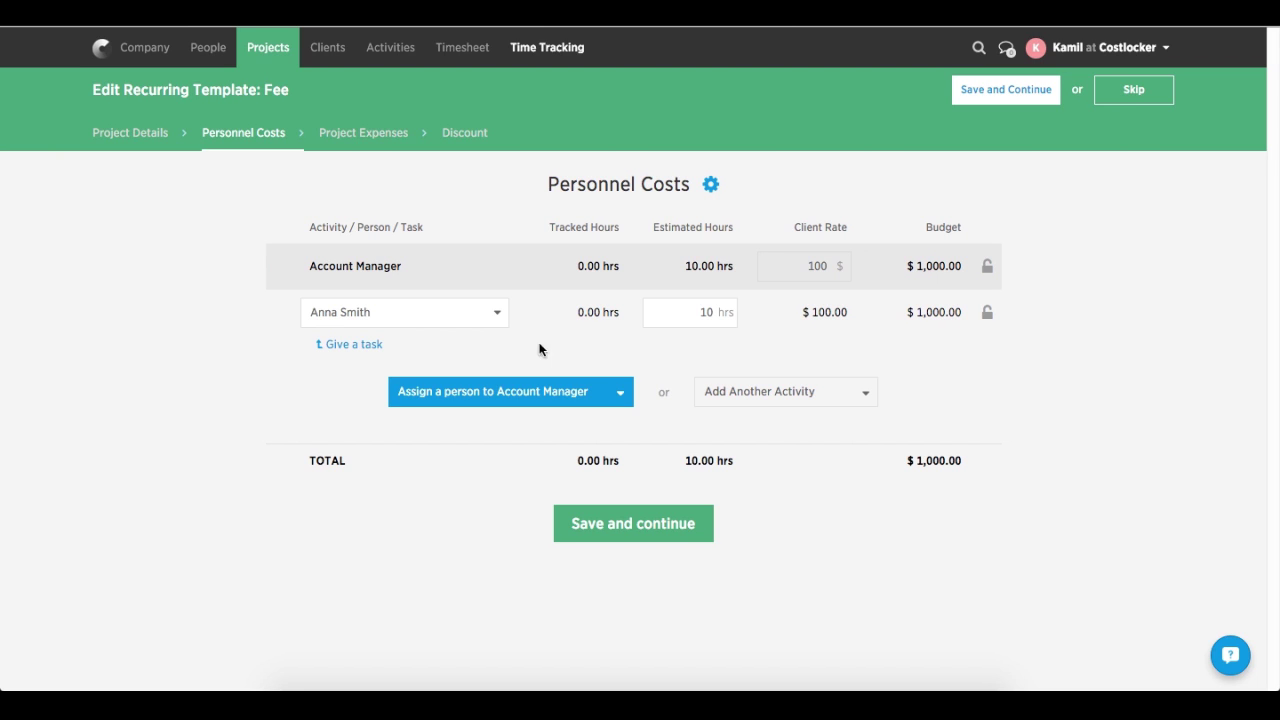
# - Give the person assigned to Account Manager two tasks named Coordination and Communication
pyautogui.click(375, 346)
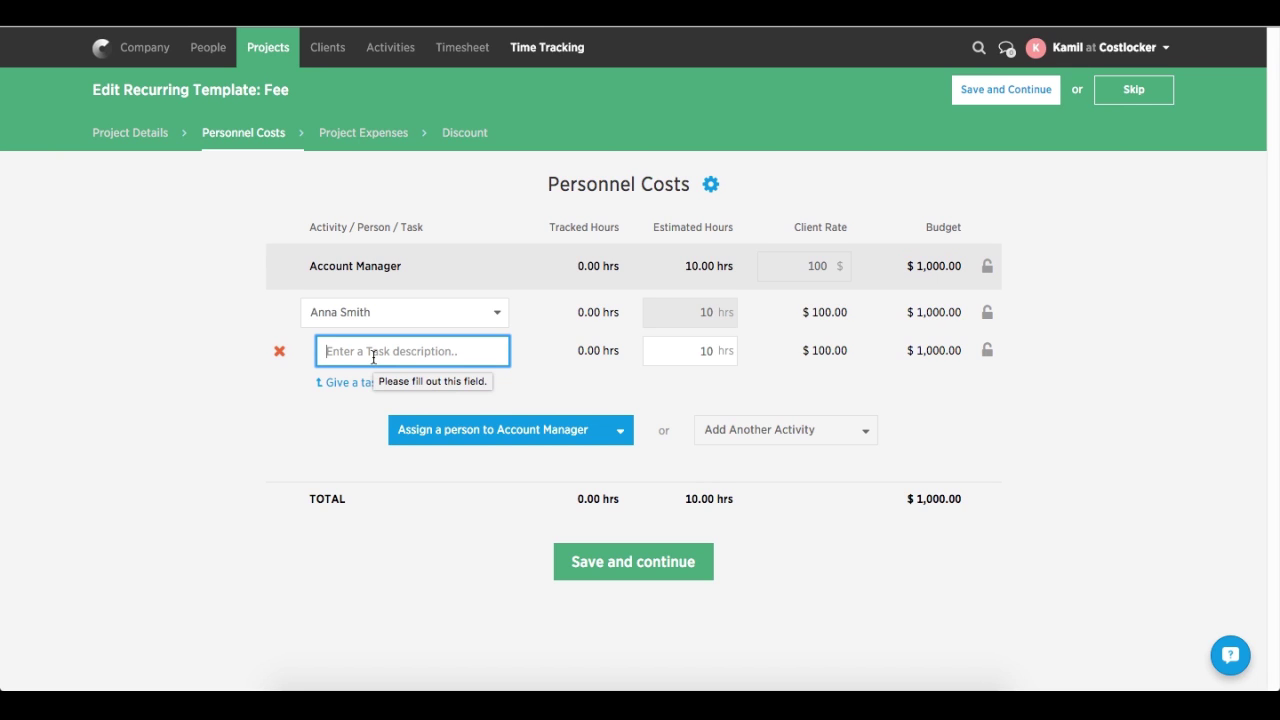
pyautogui.write('Coordinat')
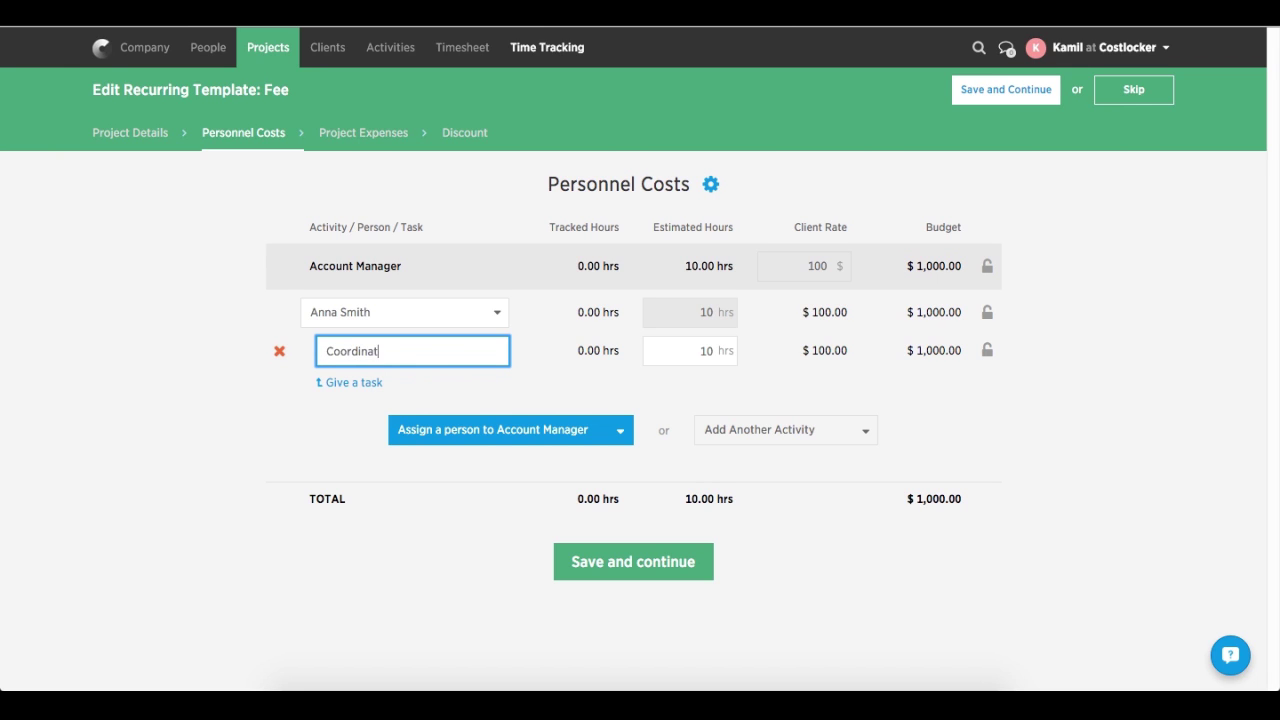
pyautogui.write('ion')
pyautogui.click(350, 382)
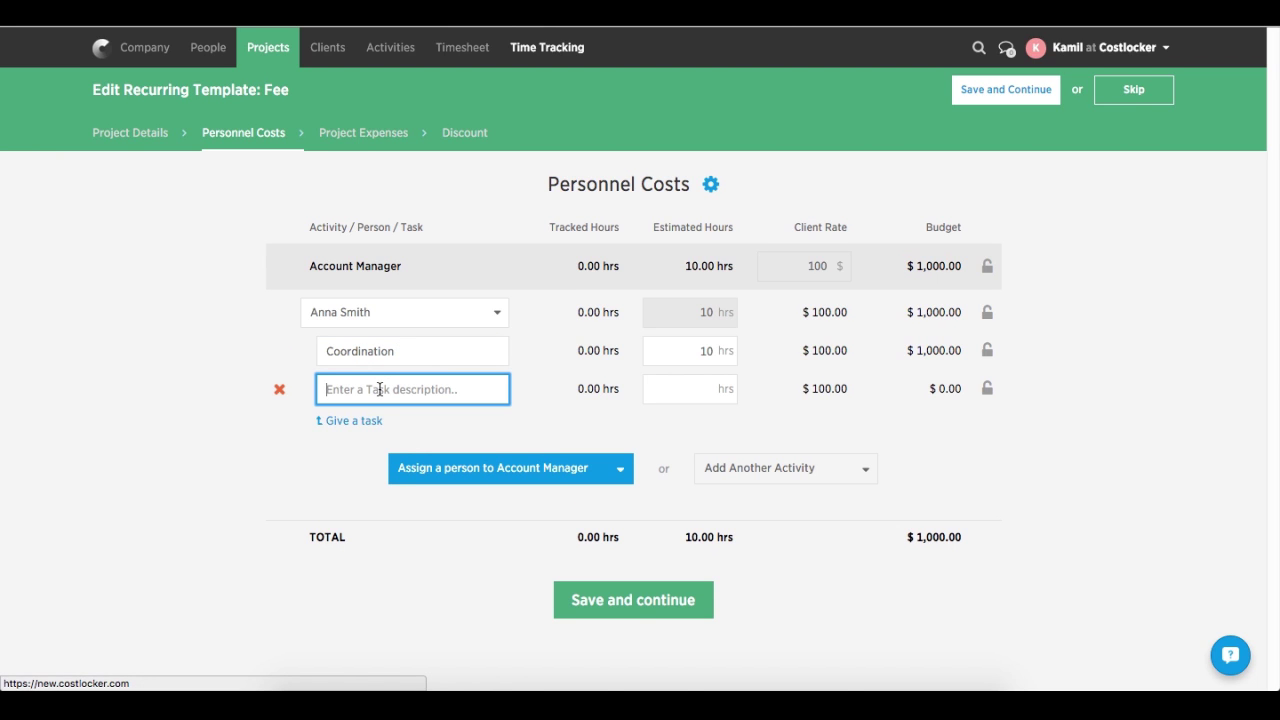
pyautogui.write('Communication')
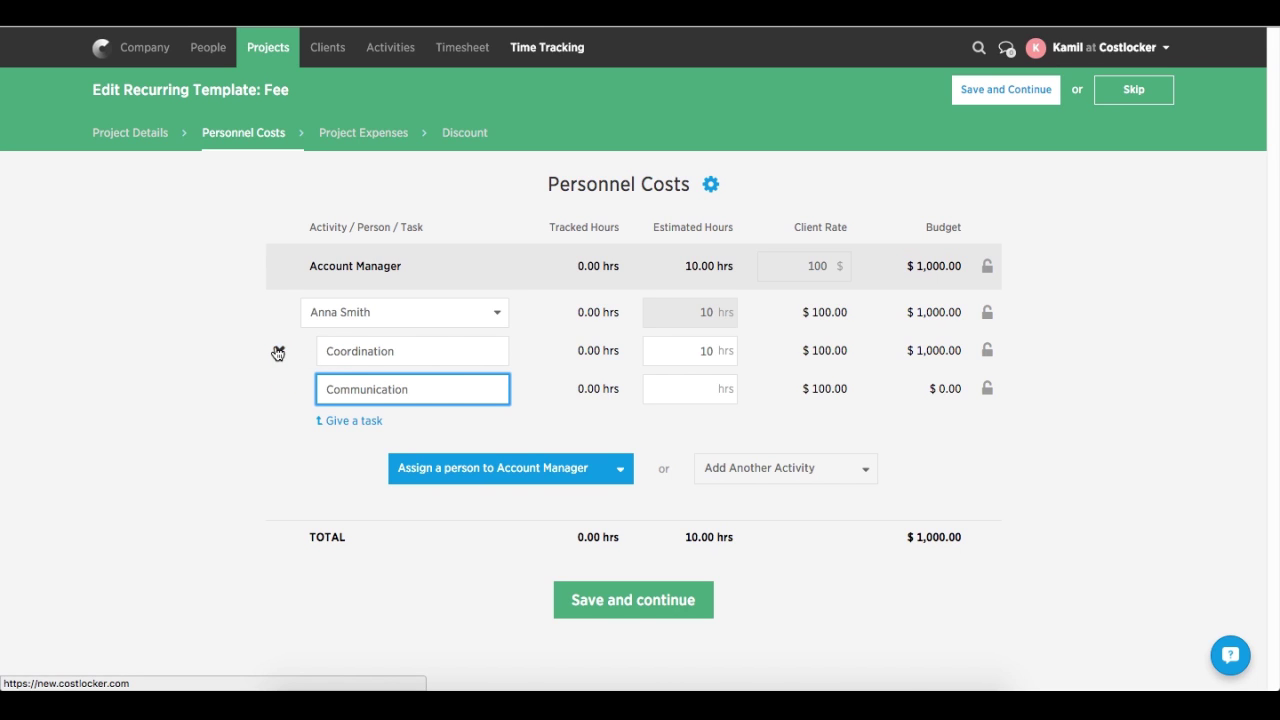
# - Set the estimated hours of the Coordination and Communication tasks to 5 each
pyautogui.doubleClick(700, 357)
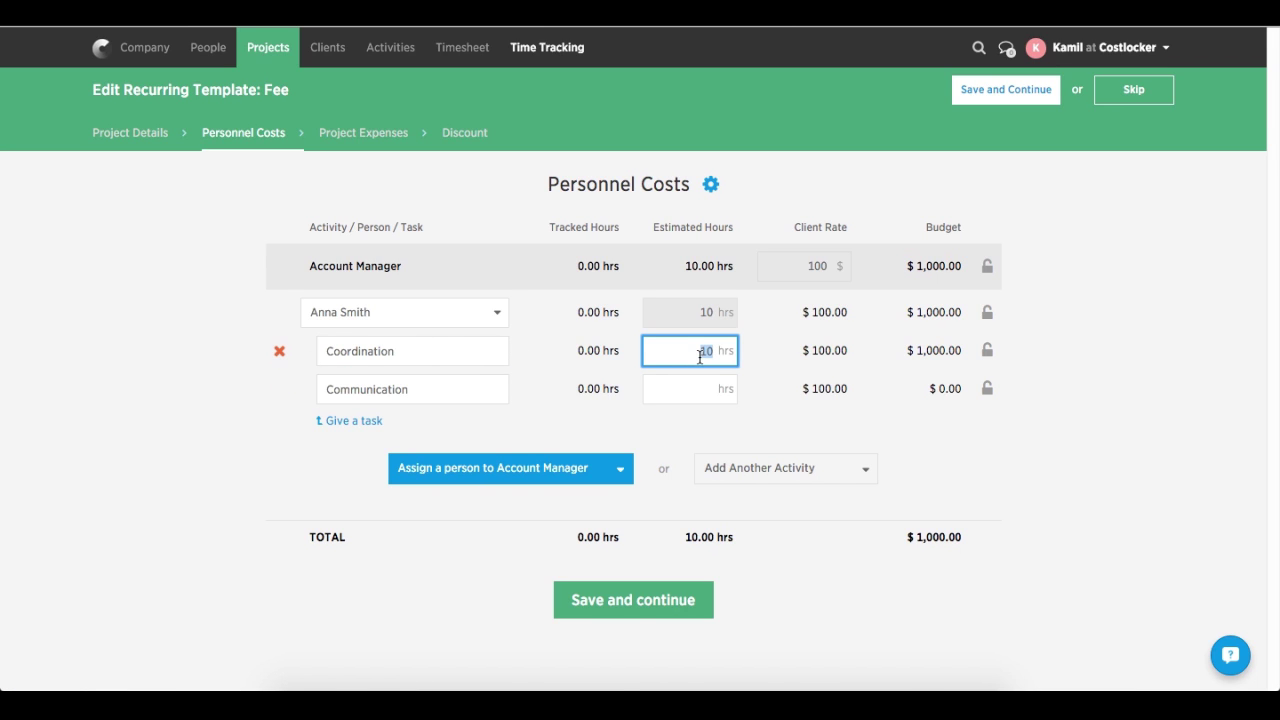
pyautogui.write('5')
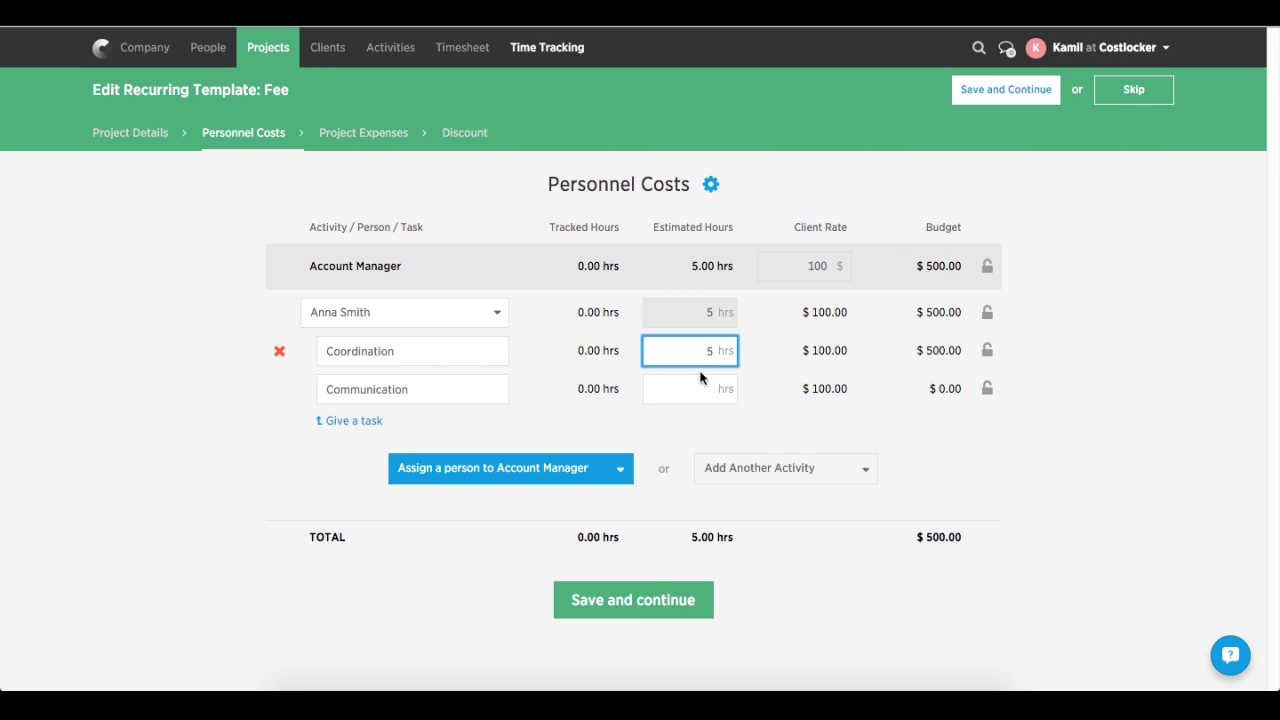
pyautogui.click(704, 388)
pyautogui.write('5')
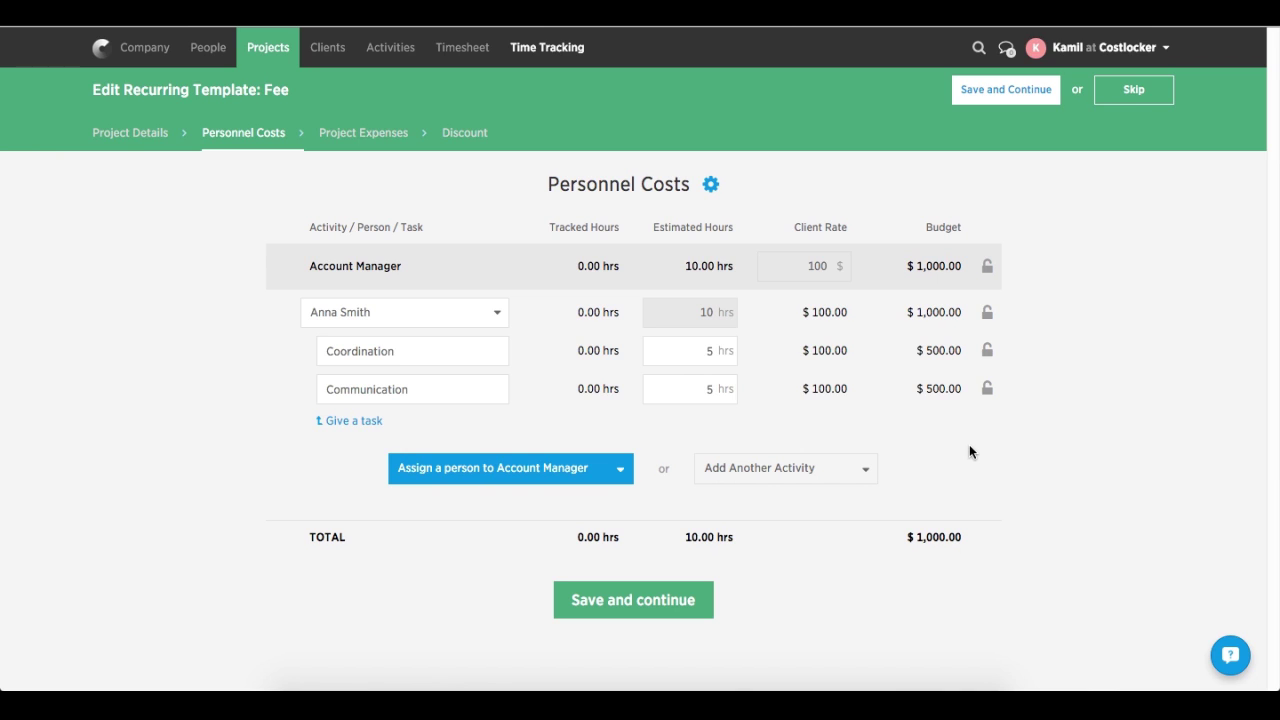
pyautogui.click(820, 471)
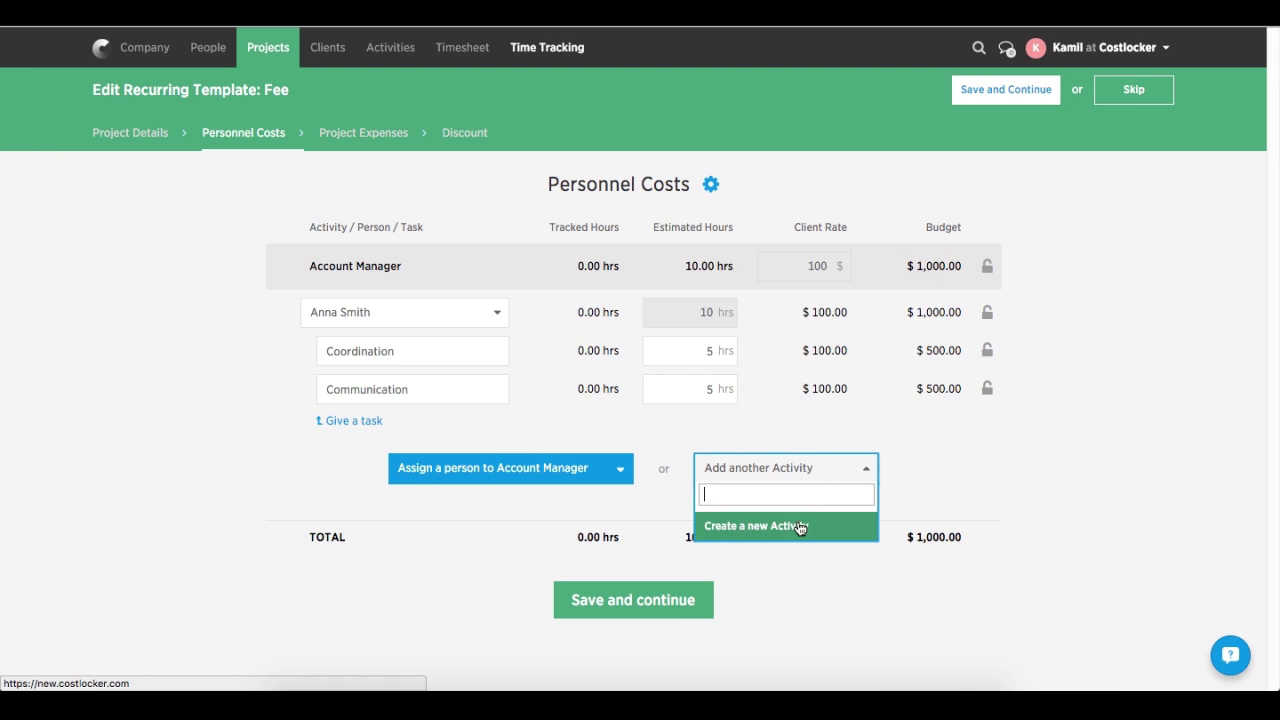
pyautogui.click(573, 471)
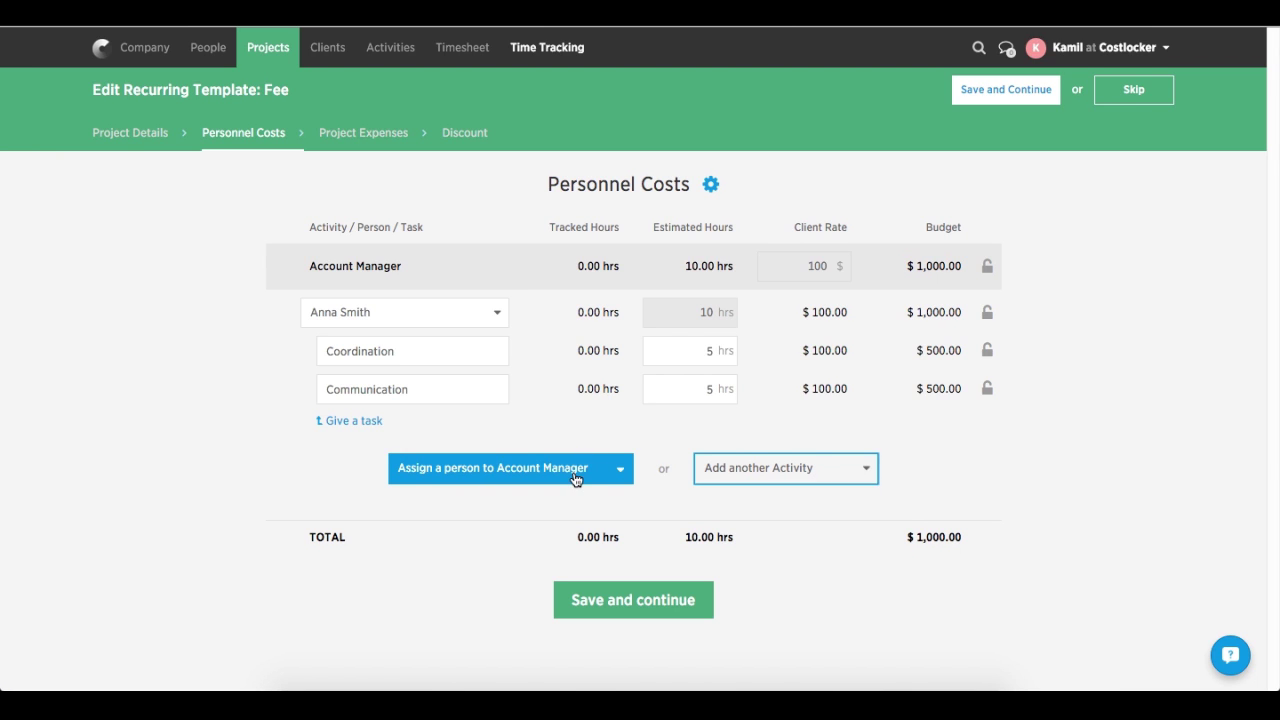
pyautogui.click(573, 471)
pyautogui.click(573, 471)
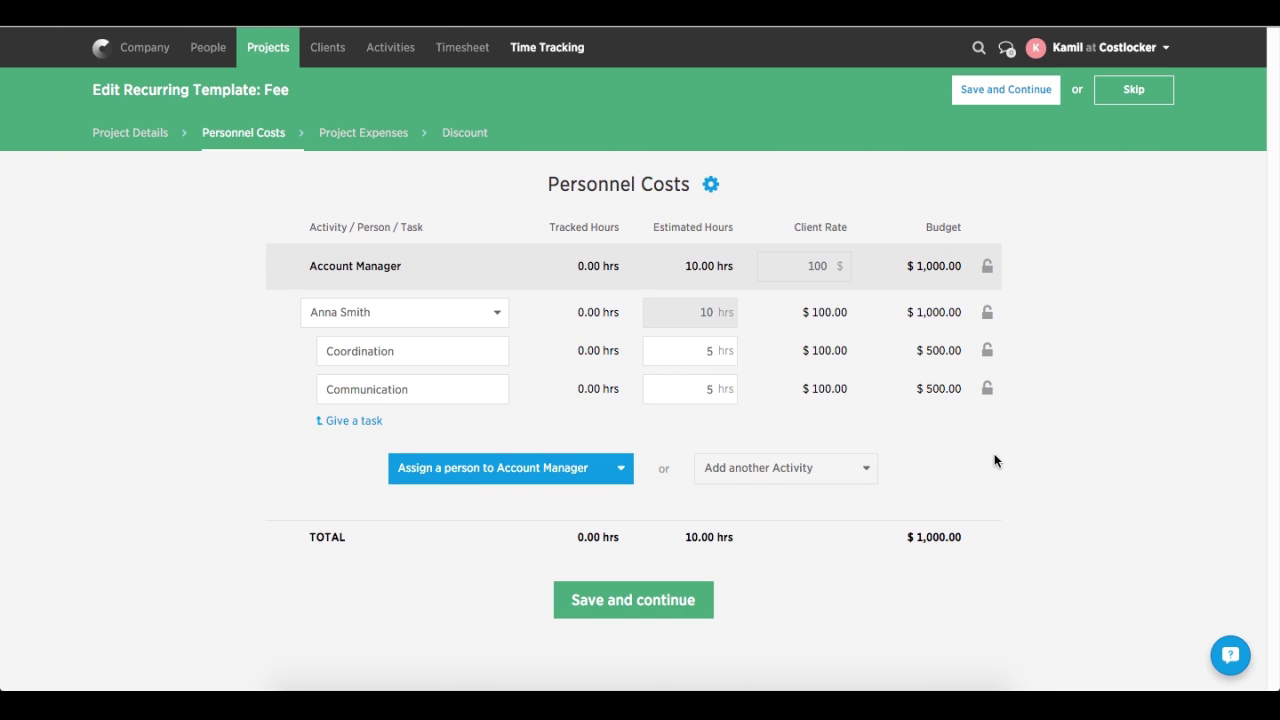
# - Save the personnel costs and add the project expense "Credit - FB Ads" with $50 purchased and $50 invoiced
pyautogui.click(661, 600)
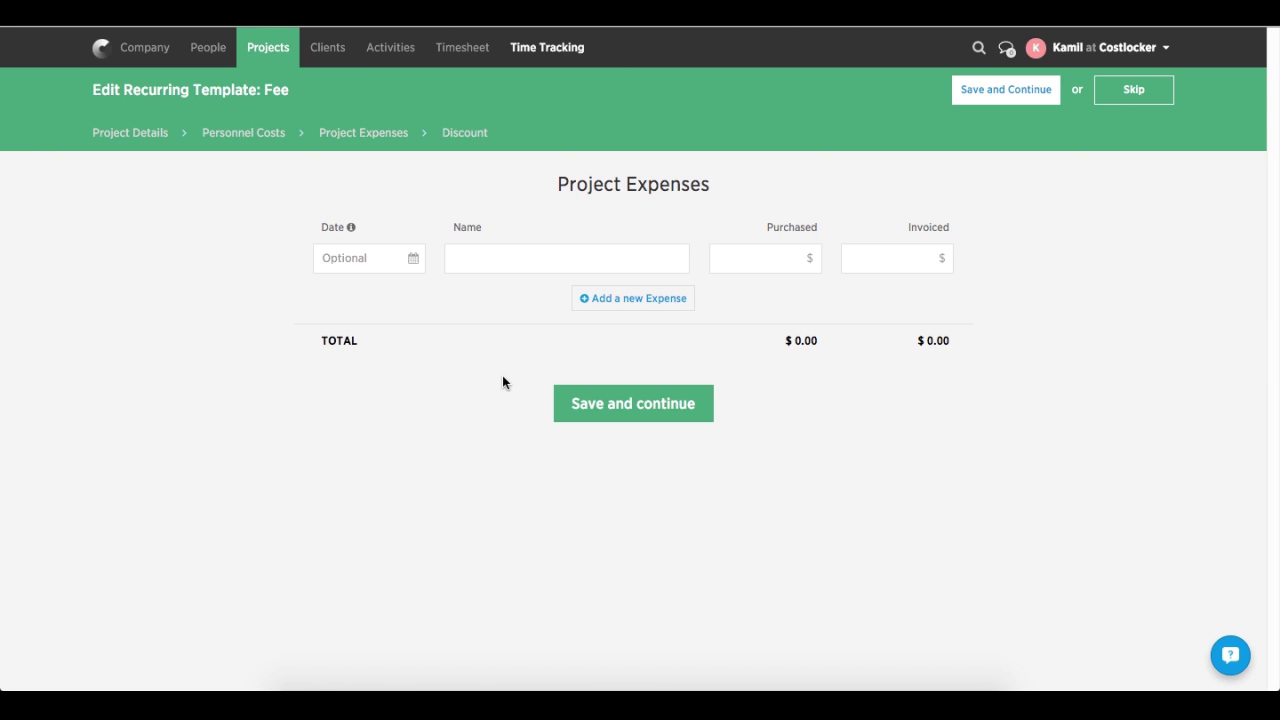
pyautogui.click(465, 256)
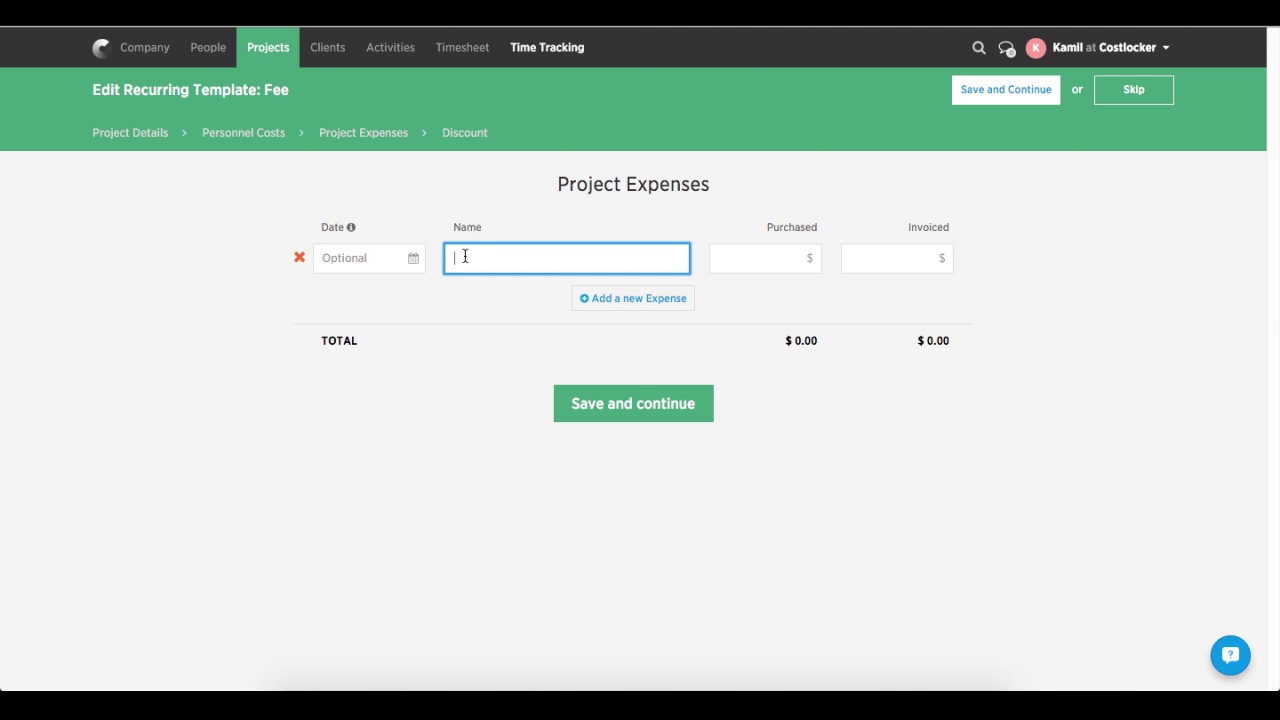
pyautogui.write('Credit - FB Ads')
pyautogui.click(729, 262)
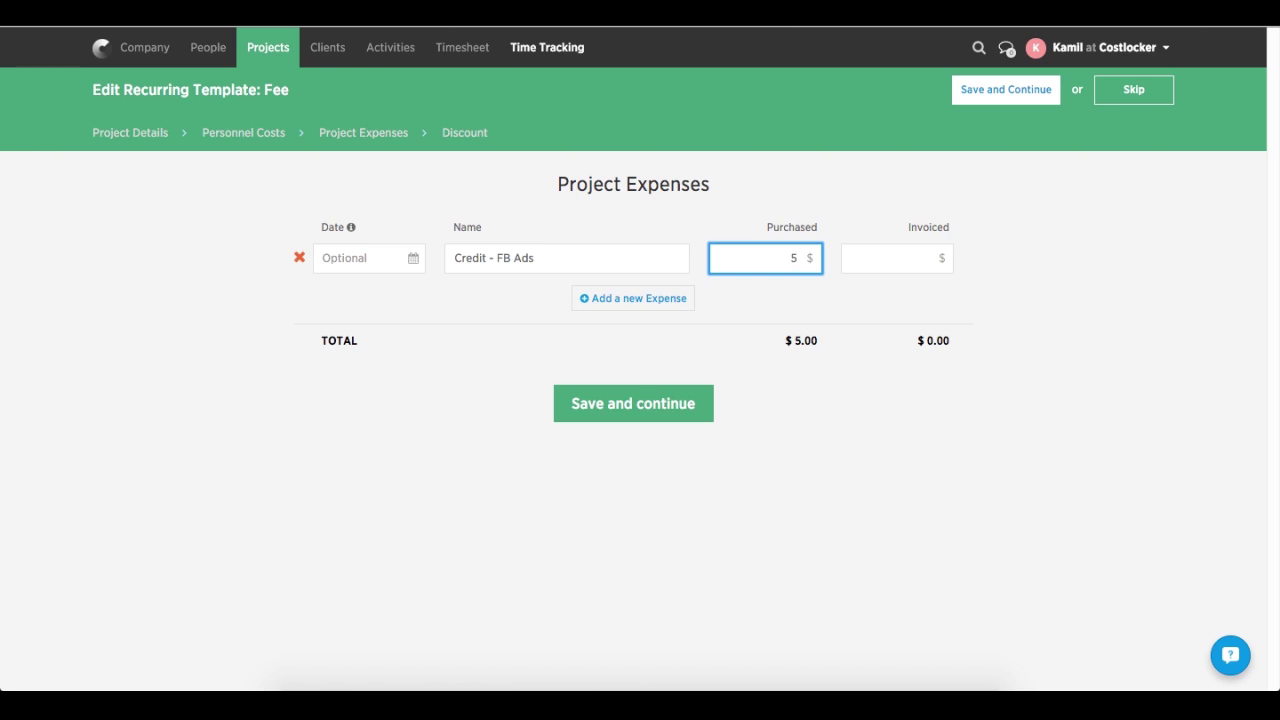
pyautogui.write('0')
pyautogui.press('Tab')
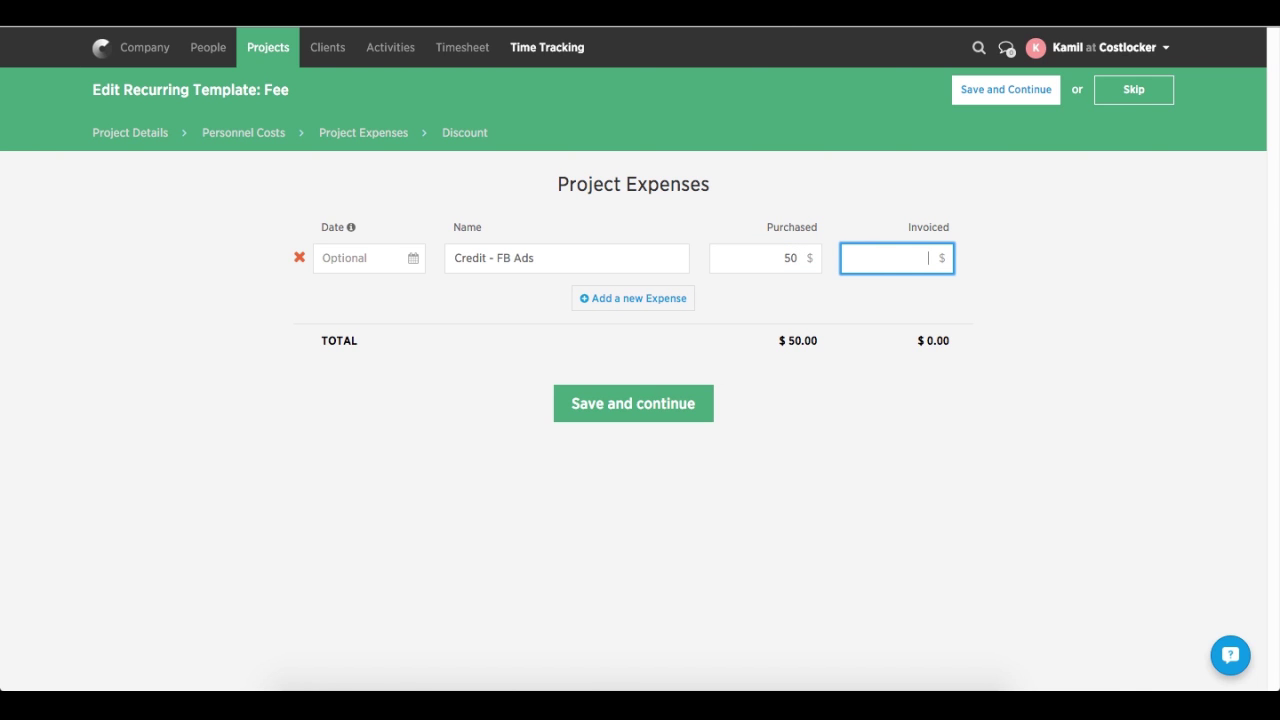
pyautogui.write('50')
pyautogui.click(947, 400)
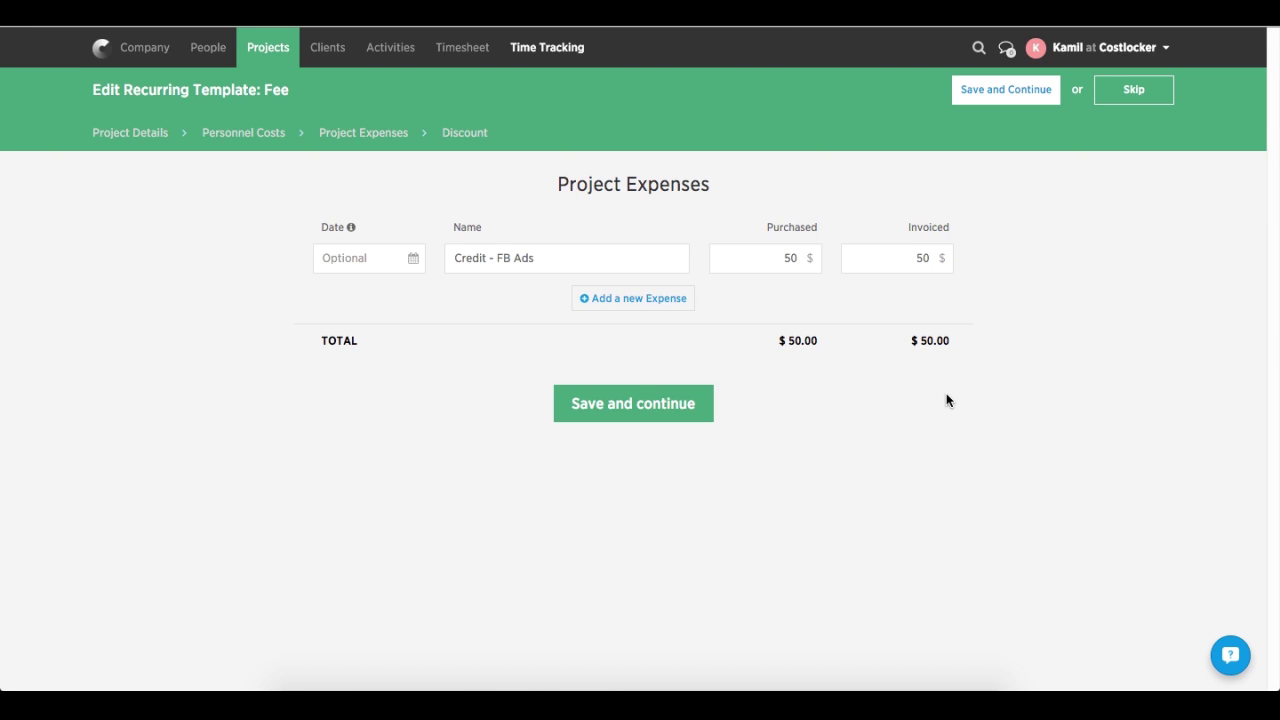
# - Save the project expenses and finish the recurring template without entering a discount
pyautogui.click(645, 403)
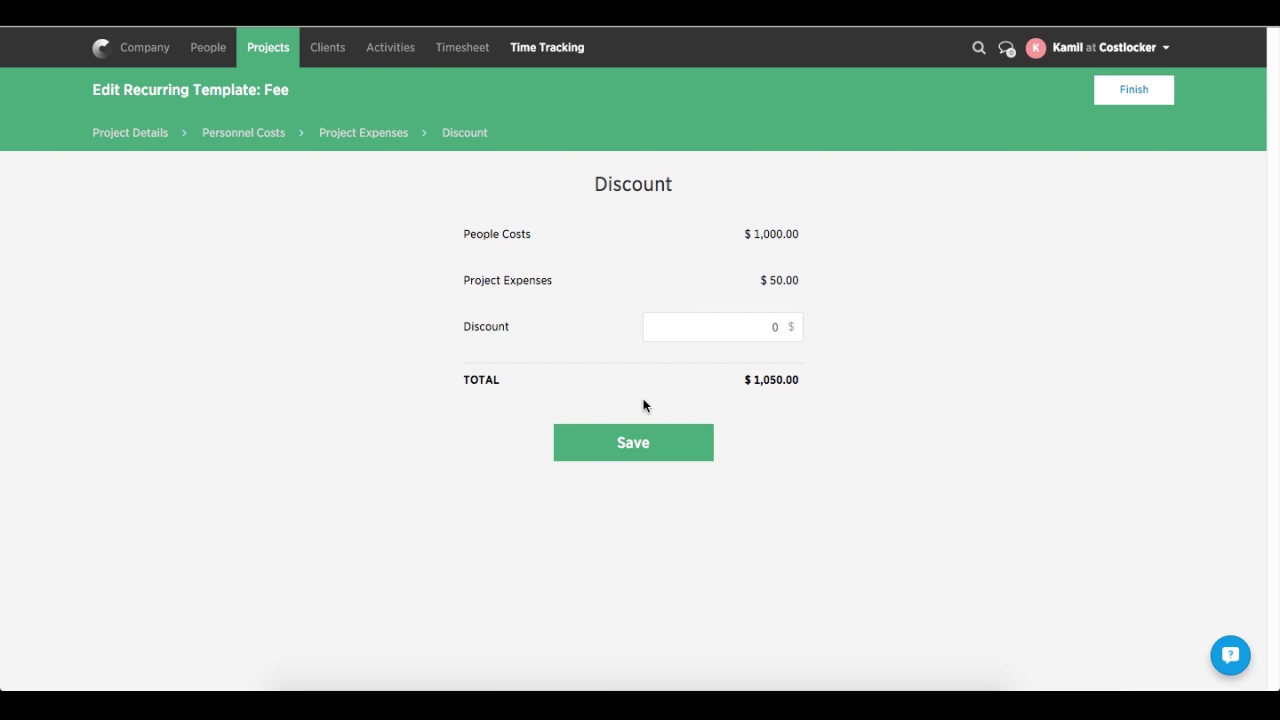
pyautogui.click(632, 453)
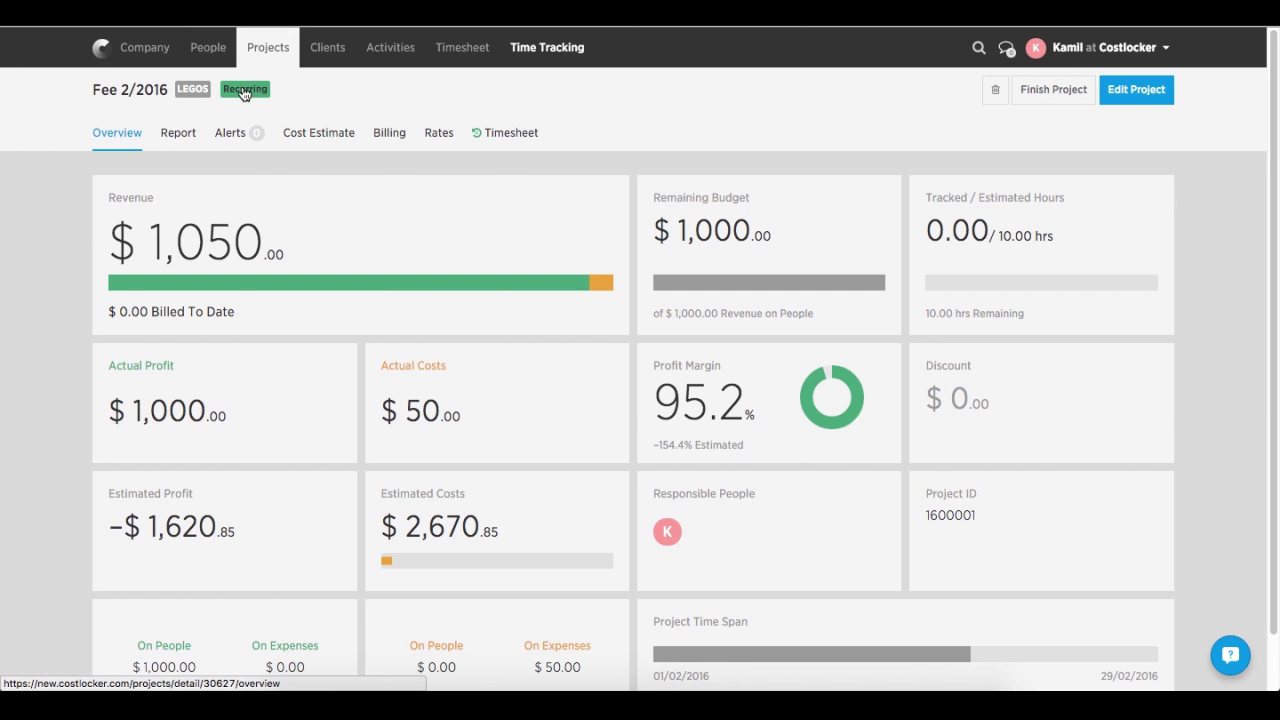
# - Check the name of the project generated from the template, and view it in the list of running projects
pyautogui.moveTo(167, 90); pyautogui.dragTo(121, 90)
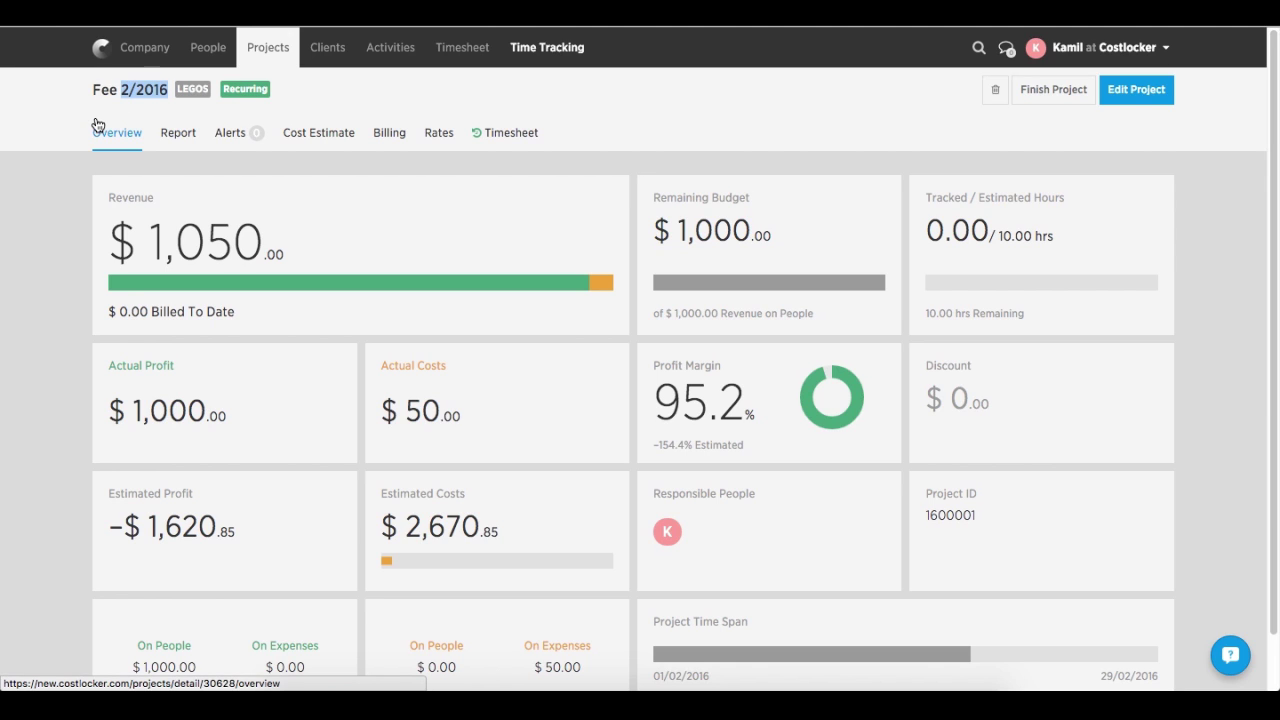
pyautogui.click(265, 49)
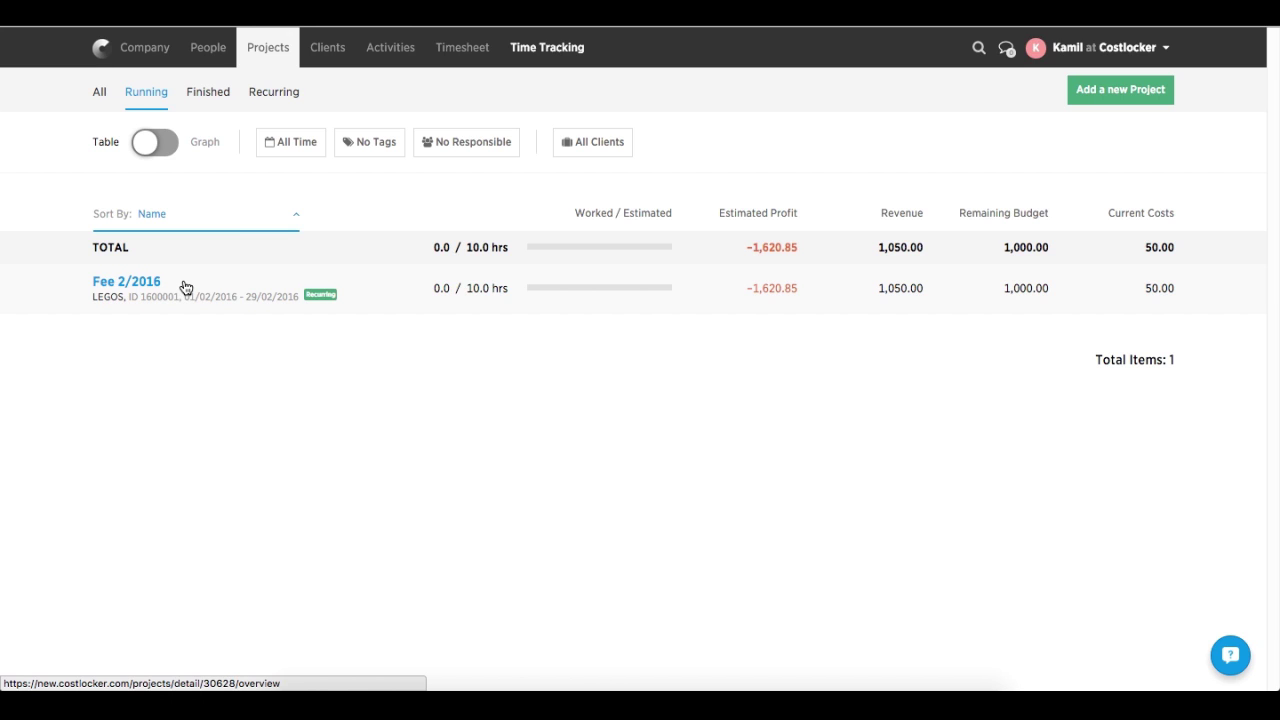
pyautogui.click(545, 56)
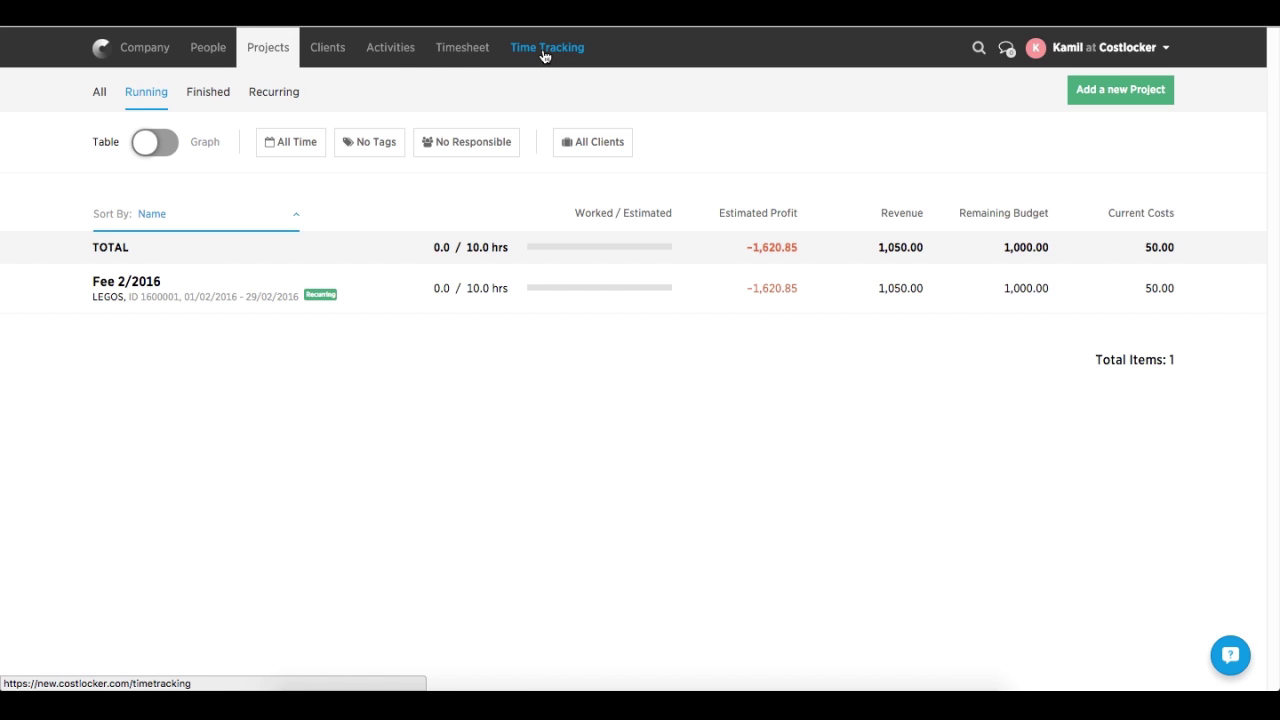
# - In the recurring Fee template's personnel costs, set the Coordination and Communication tasks to 10 estimated hours each and save
pyautogui.click(276, 93)
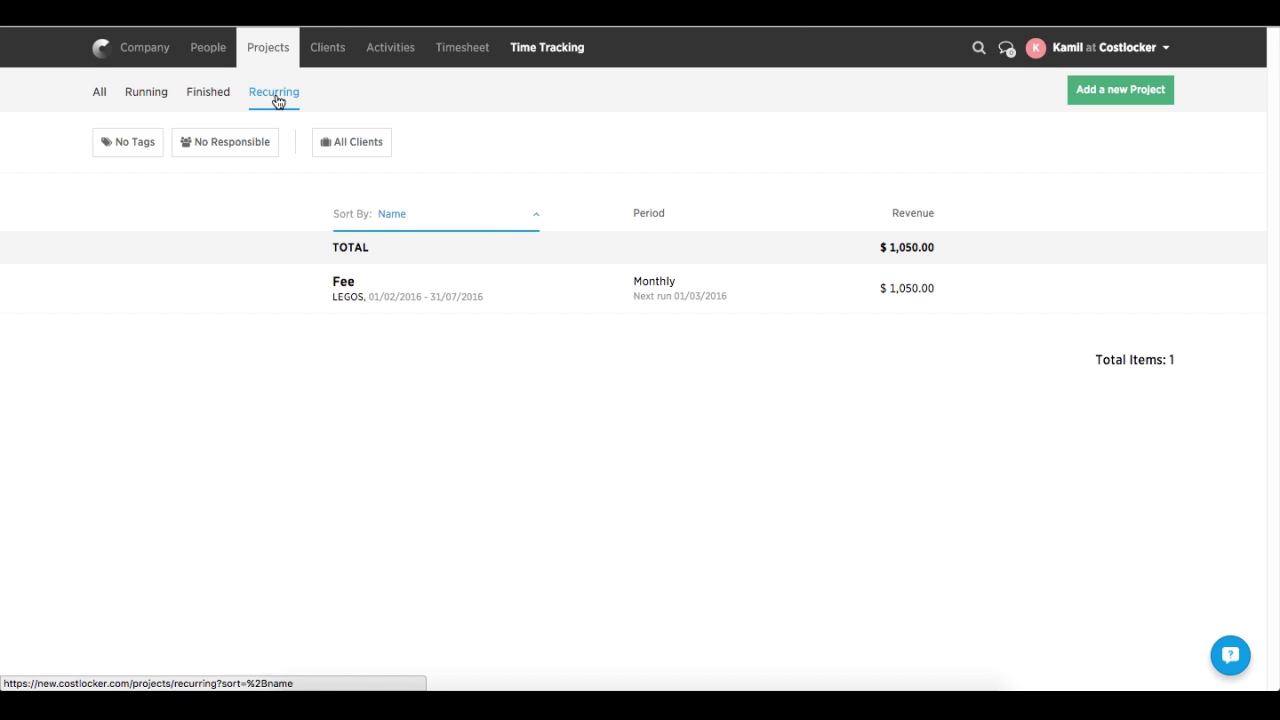
pyautogui.click(349, 299)
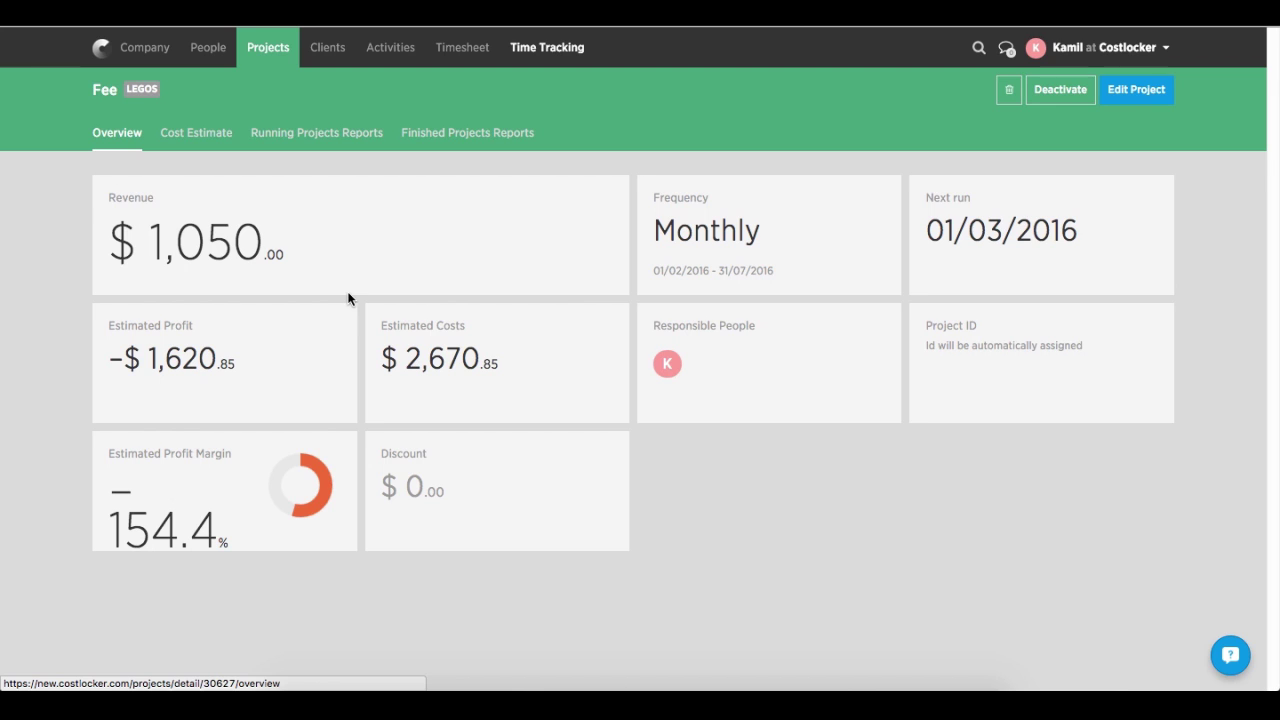
pyautogui.click(201, 139)
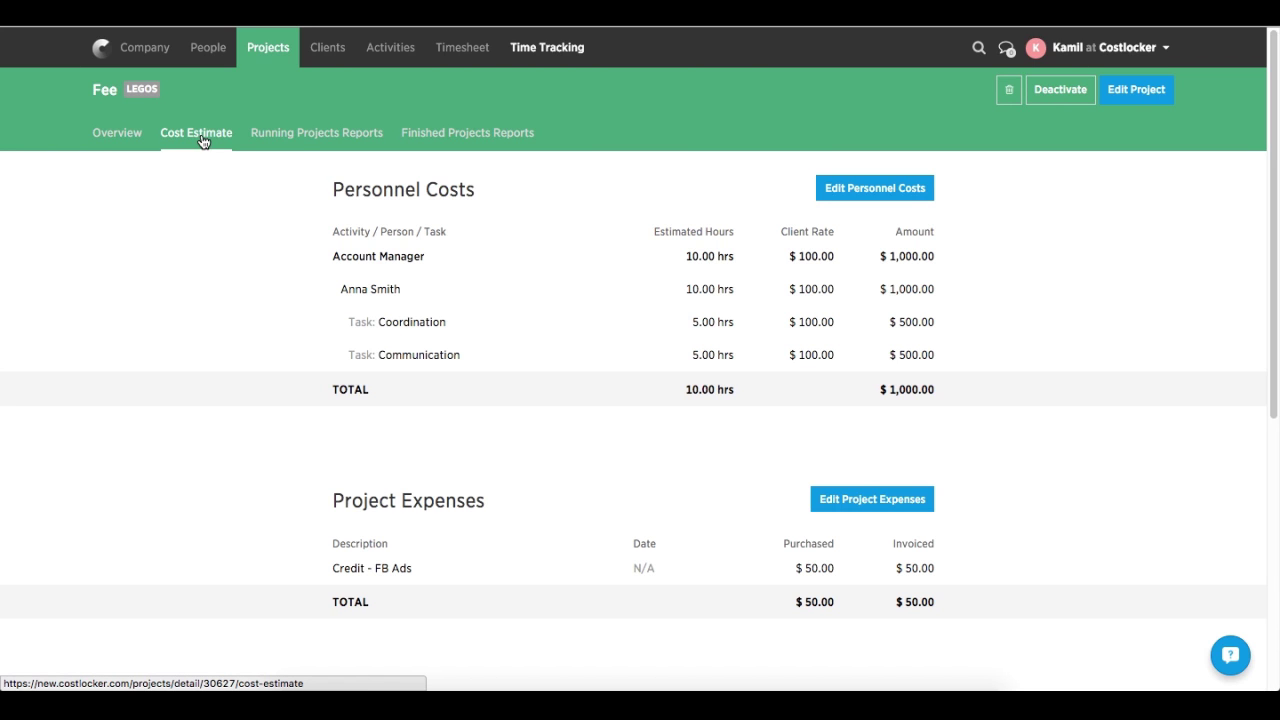
pyautogui.click(873, 190)
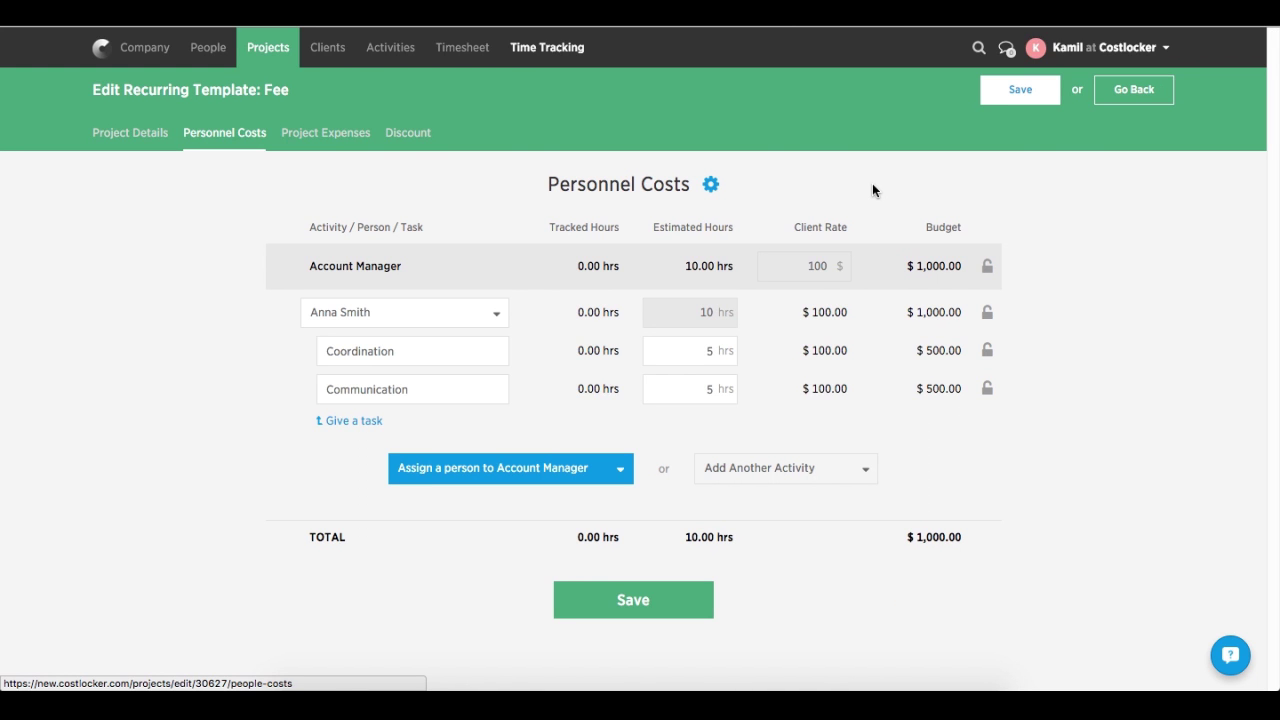
pyautogui.doubleClick(706, 350)
pyautogui.write('10')
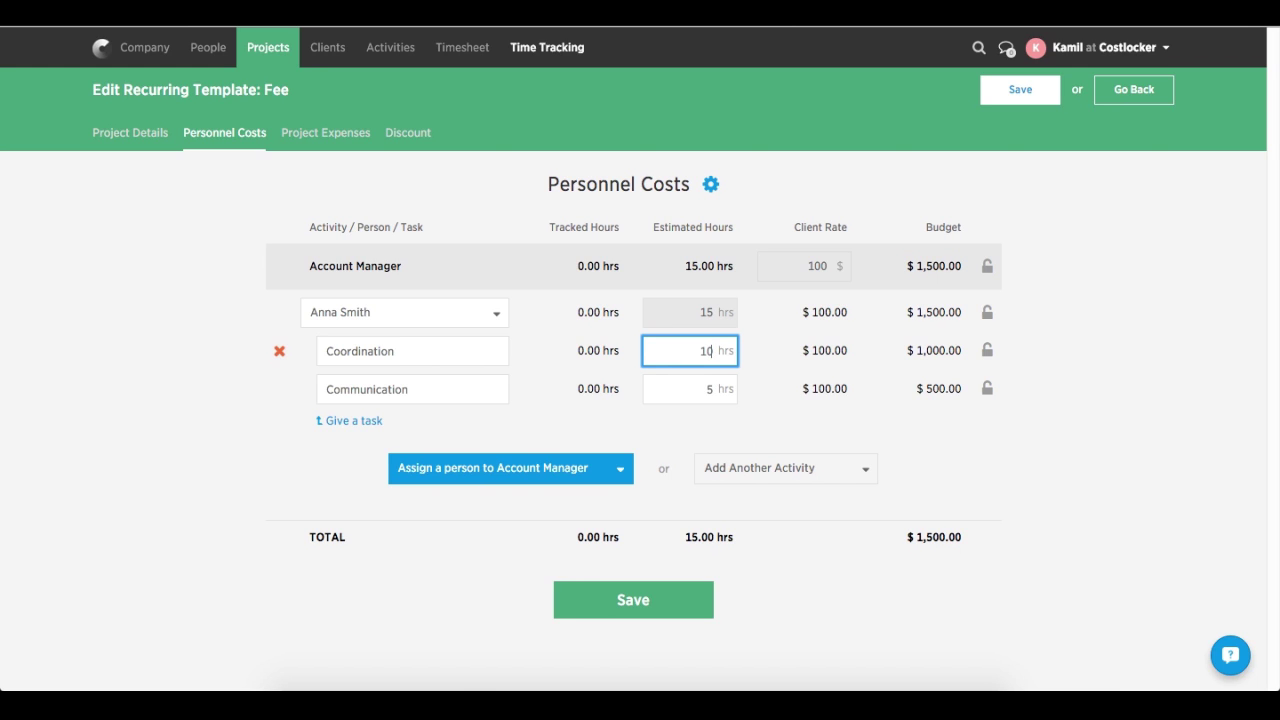
pyautogui.doubleClick(706, 388)
pyautogui.write('10')
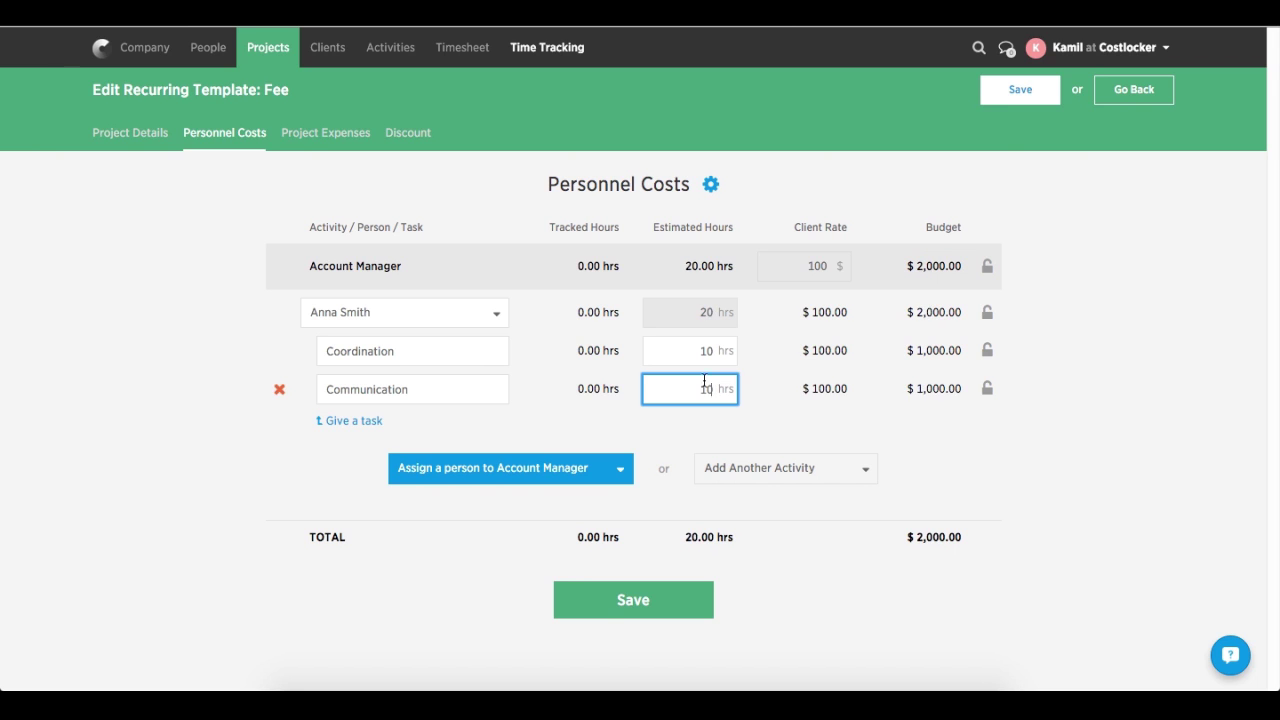
pyautogui.click(1015, 100)
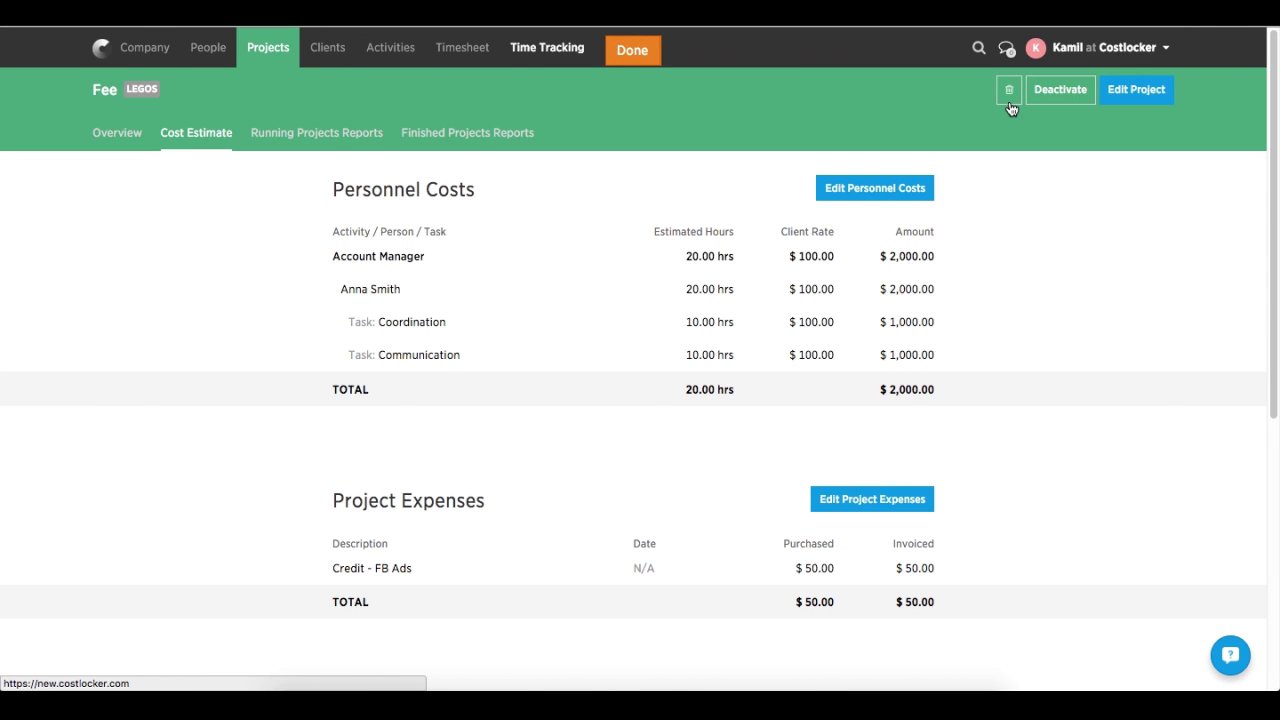
# - Examine the revenue and the next run date in the Fee template's overview
pyautogui.click(129, 134)
pyautogui.moveTo(295, 245); pyautogui.dragTo(118, 240)
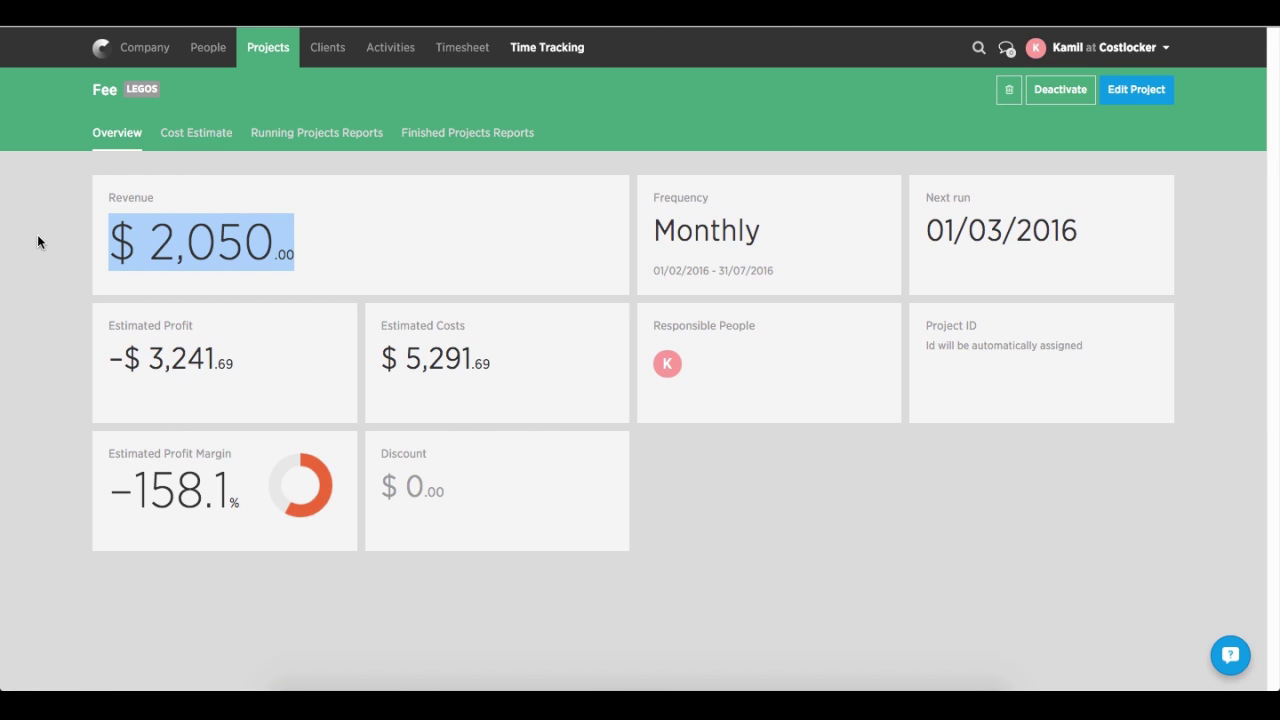
pyautogui.click(927, 230)
pyautogui.moveTo(927, 230); pyautogui.dragTo(1073, 230)
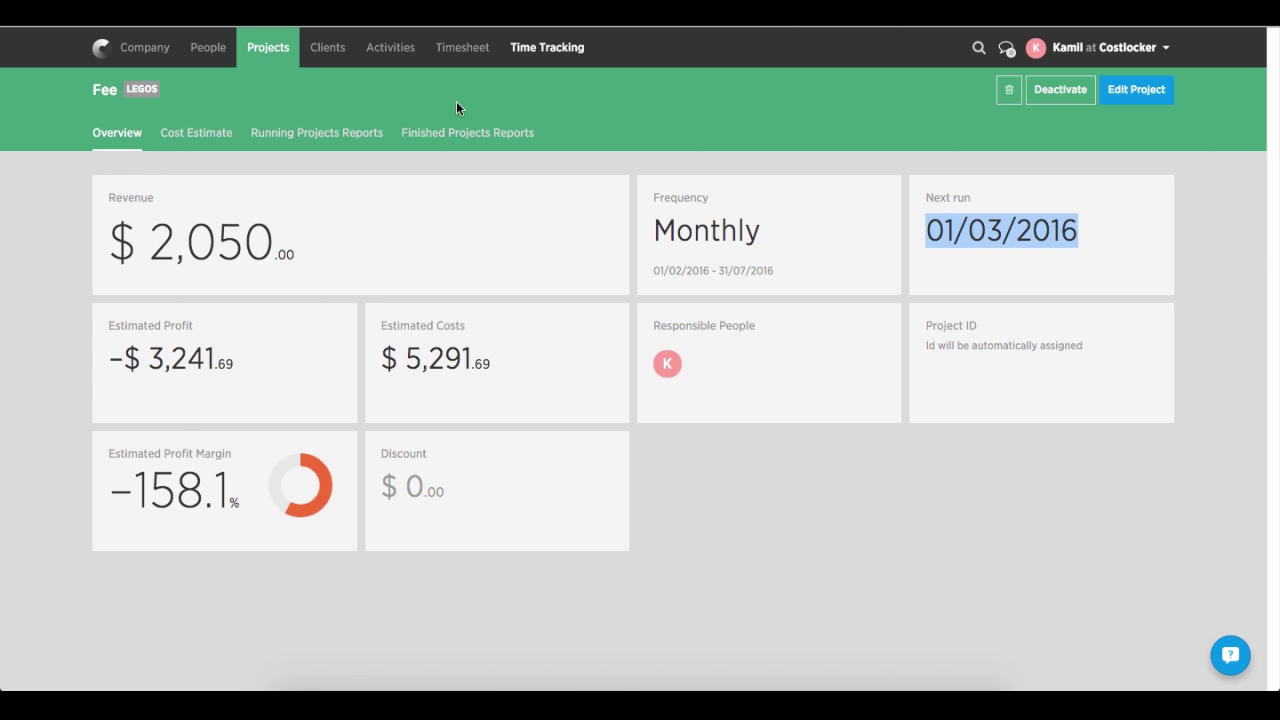
# - Check the revenue of the running project Fee 2/2016 in the list of running projects
pyautogui.click(269, 50)
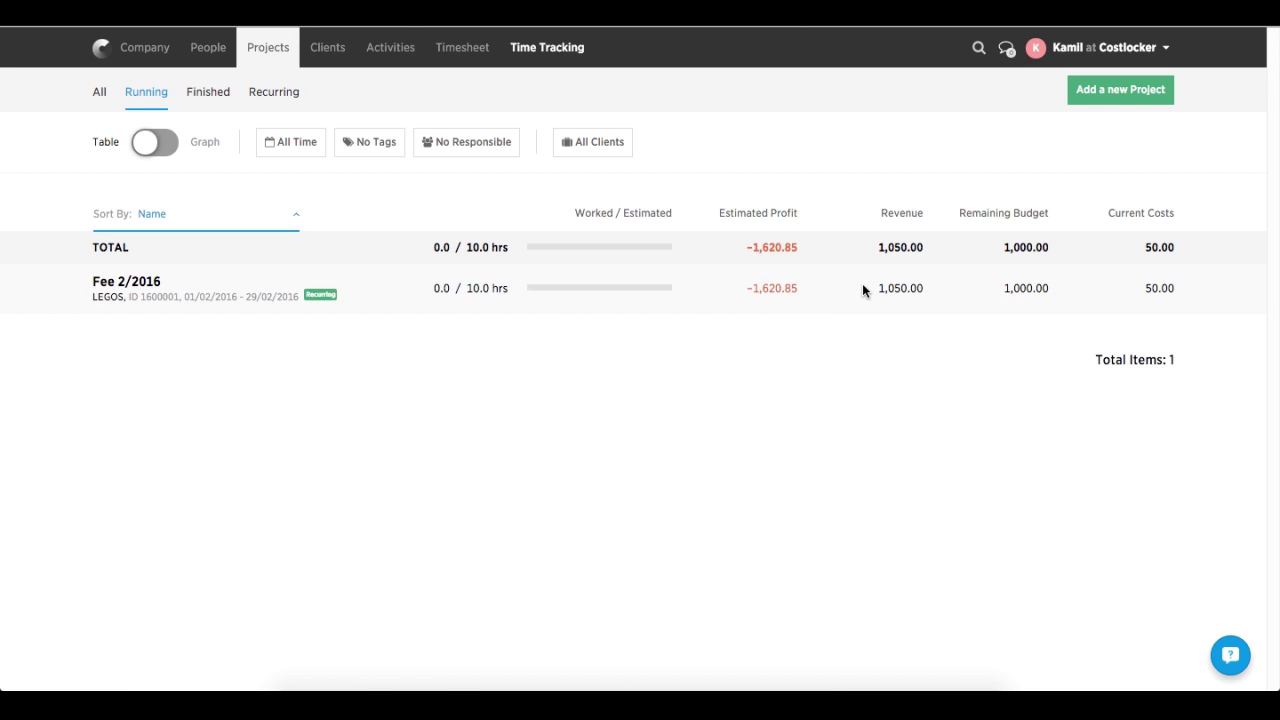
pyautogui.moveTo(875, 289); pyautogui.dragTo(926, 290)
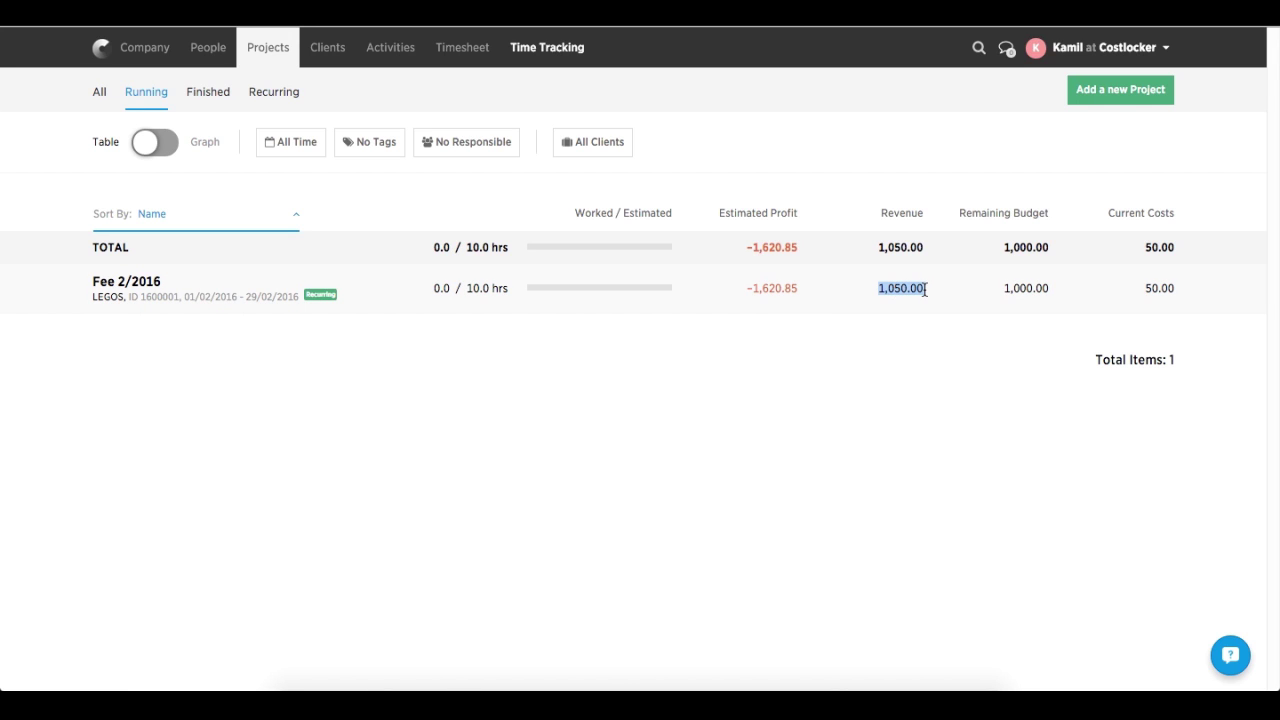
pyautogui.click(927, 412)
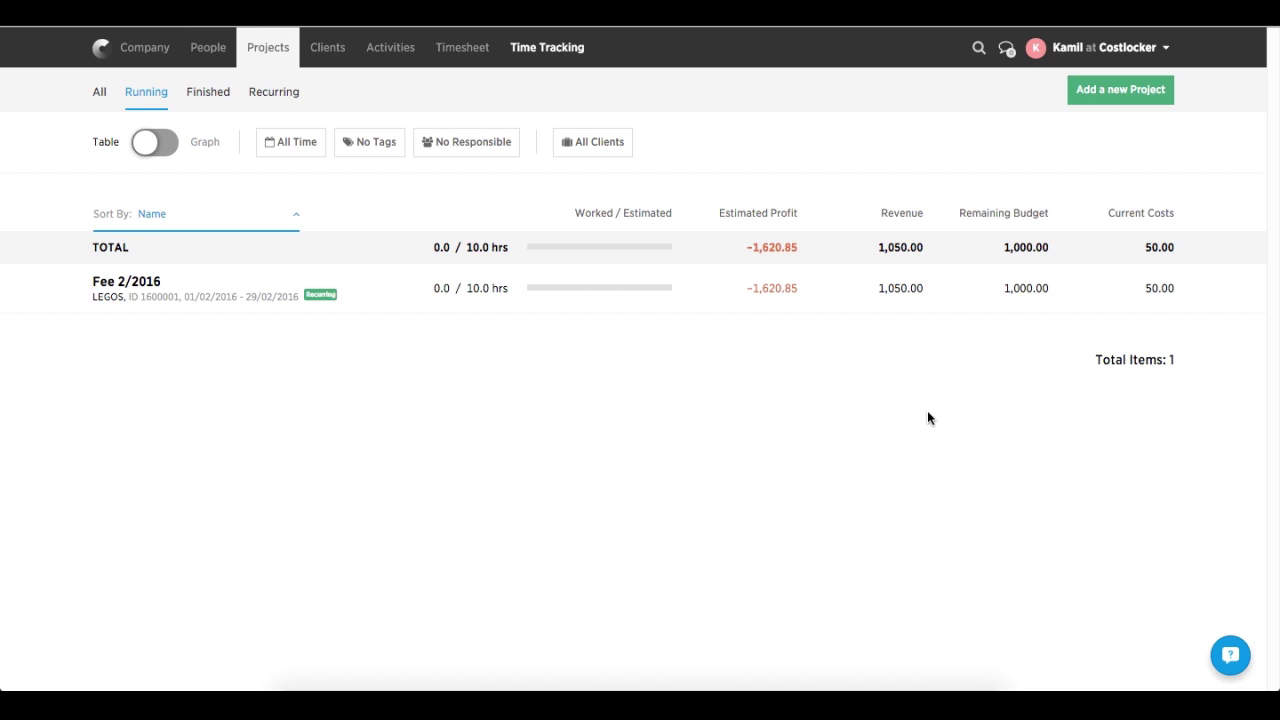